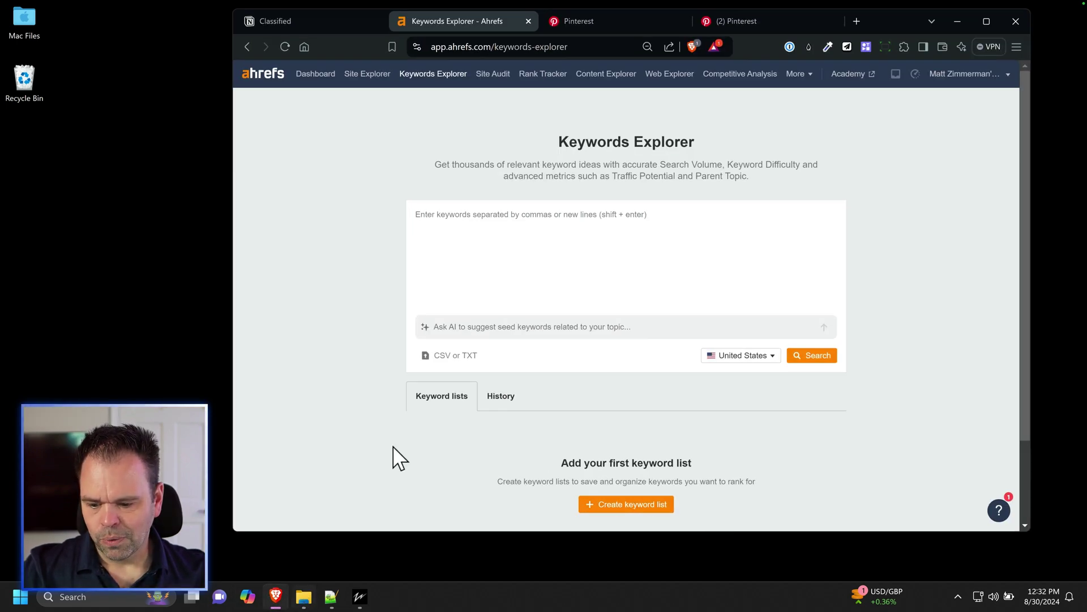
Open Pinterest Trends and scroll down to the Discover trends list.
{"action": "left_click", "coordinate": [594, 23]}
{"action": "left_click", "coordinate": [716, 20]}
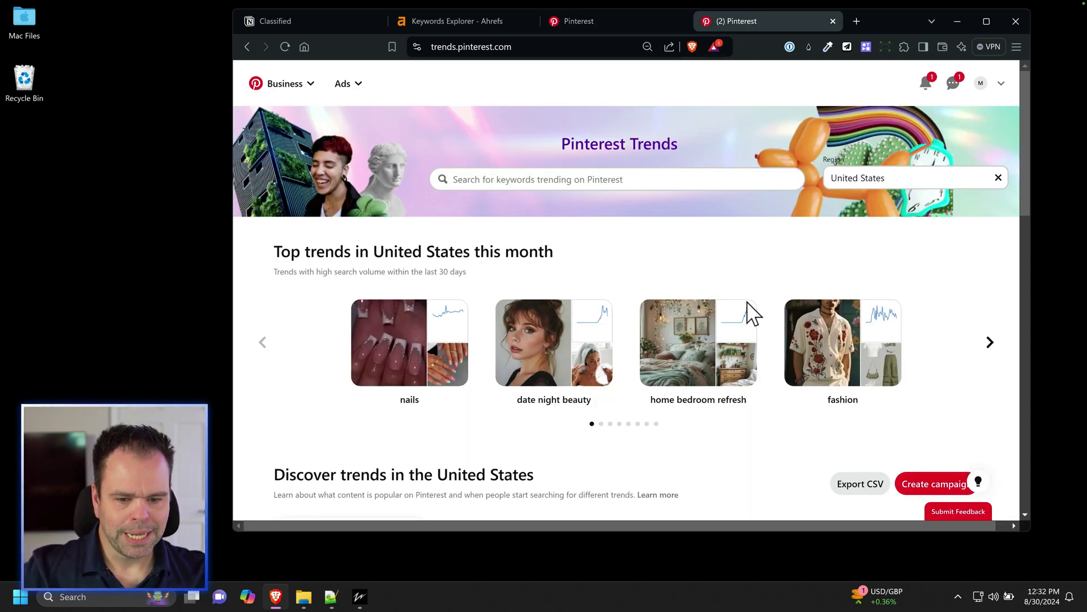
{"action": "scroll", "coordinate": [617, 296], "scroll_direction": "down", "scroll_amount": 2}
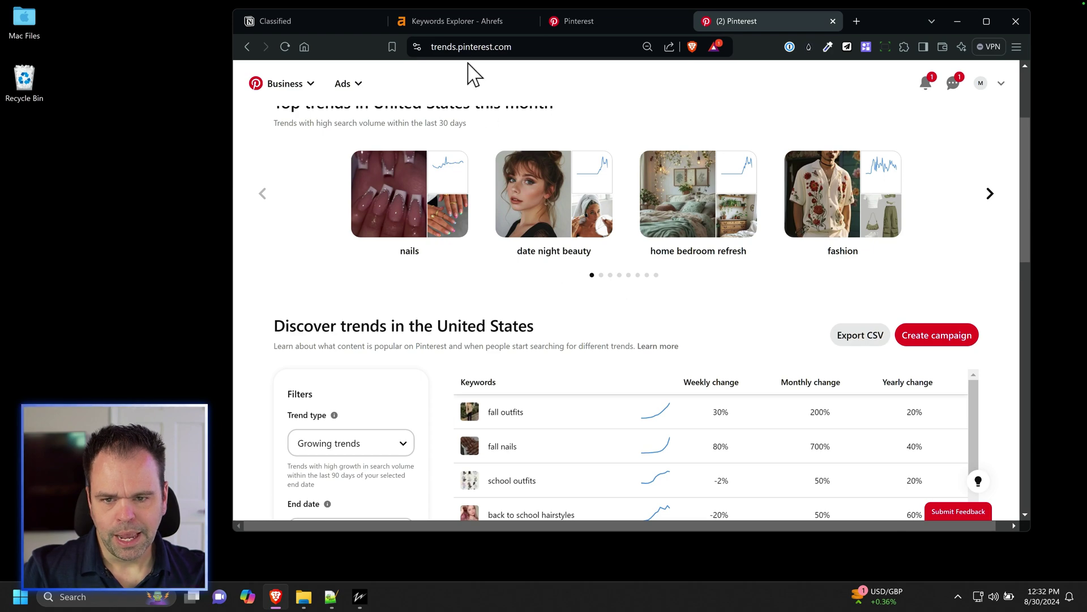
{"action": "scroll", "coordinate": [481, 288], "scroll_direction": "down", "scroll_amount": 2}
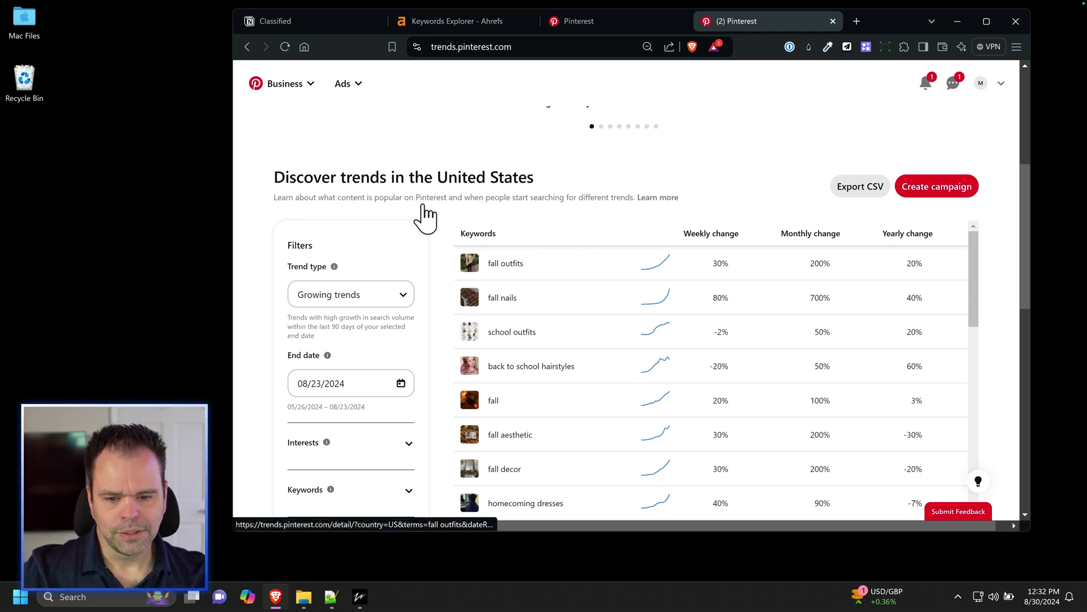
{"action": "scroll", "coordinate": [436, 218], "scroll_direction": "down", "scroll_amount": 2}
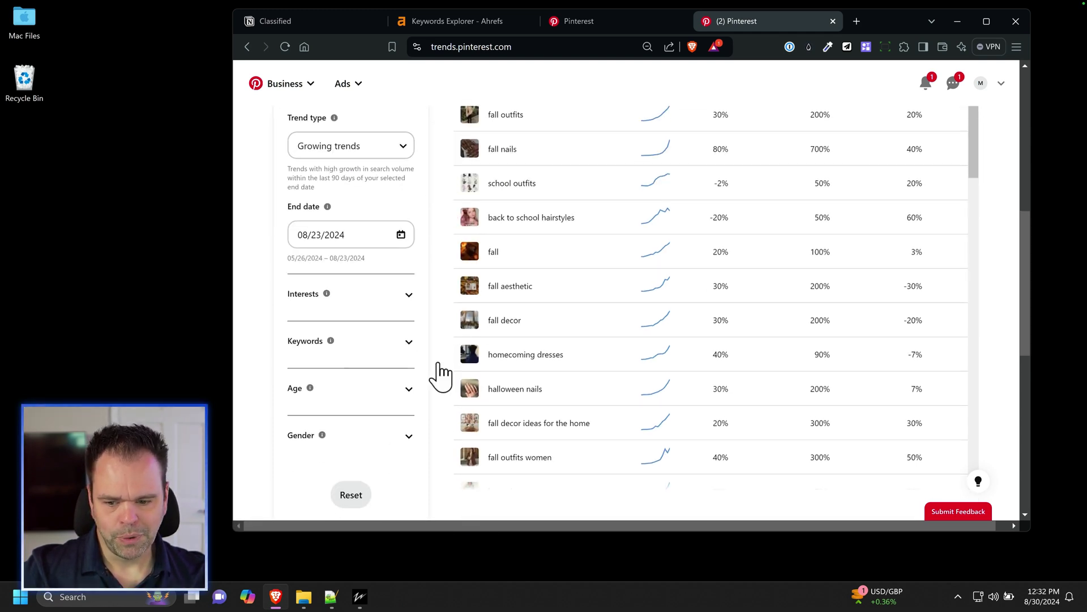
{"action": "scroll", "coordinate": [440, 374], "scroll_direction": "up", "scroll_amount": 2}
Sort growing US trends by monthly change, headed by fall decor, fall outfits and diy halloween decorations.
{"action": "left_click", "coordinate": [915, 233]}
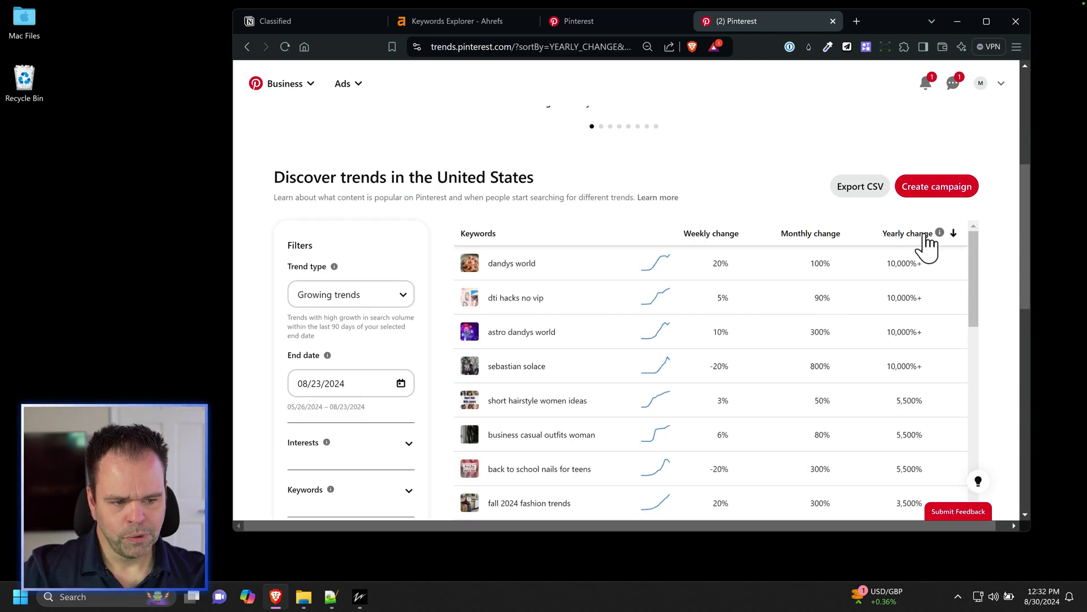
{"action": "left_click", "coordinate": [808, 235]}
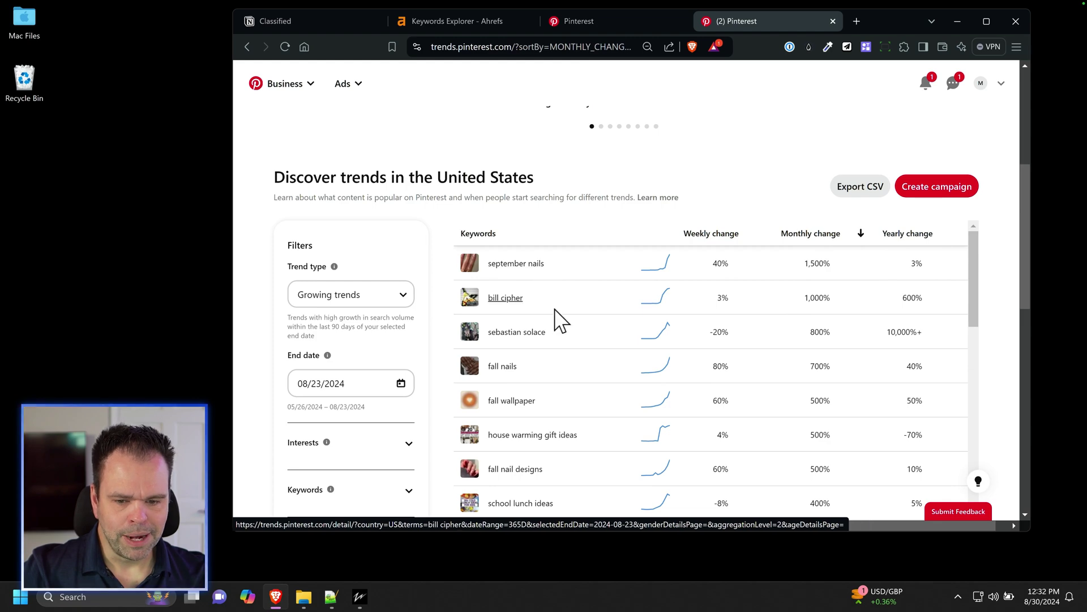
{"action": "scroll", "coordinate": [555, 334], "scroll_direction": "down", "scroll_amount": 3}
{"action": "scroll", "coordinate": [525, 318], "scroll_direction": "up", "scroll_amount": 3}
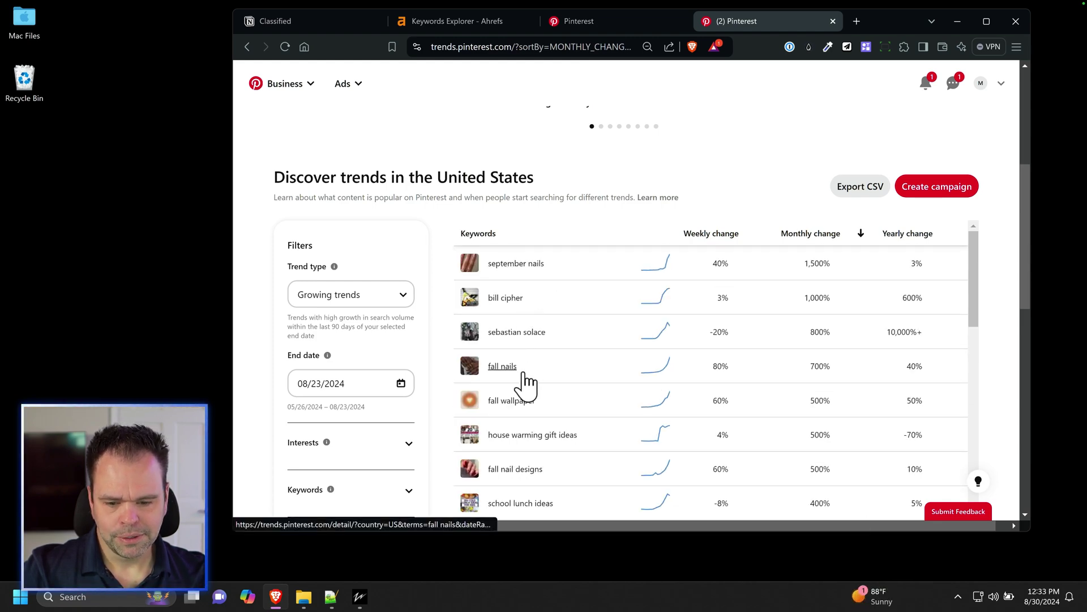
{"action": "scroll", "coordinate": [972, 229], "scroll_direction": "down", "scroll_amount": 3}
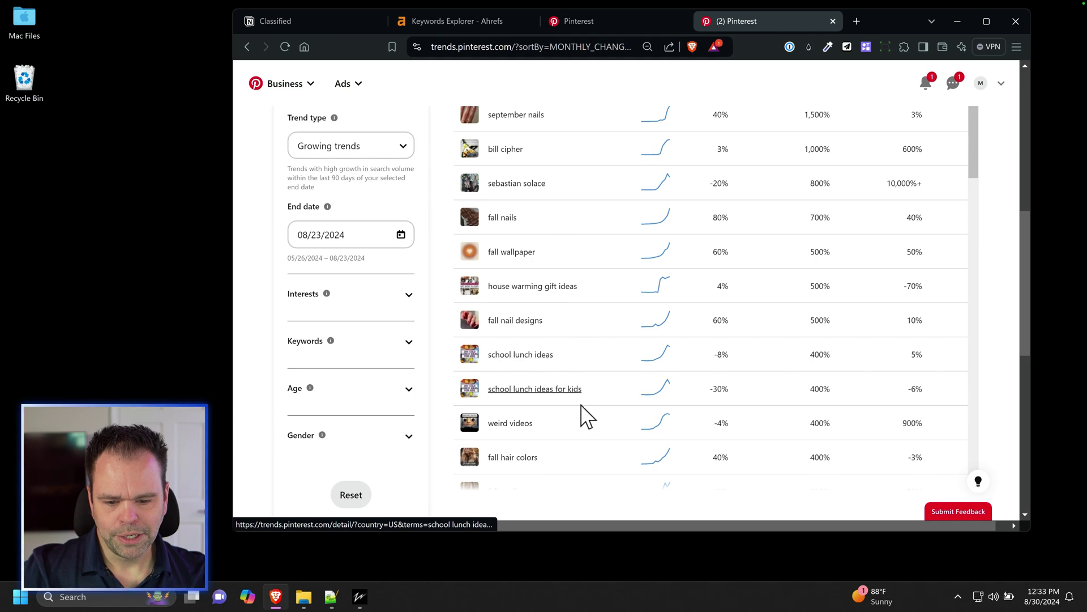
{"action": "scroll", "coordinate": [536, 435], "scroll_direction": "down", "scroll_amount": 3}
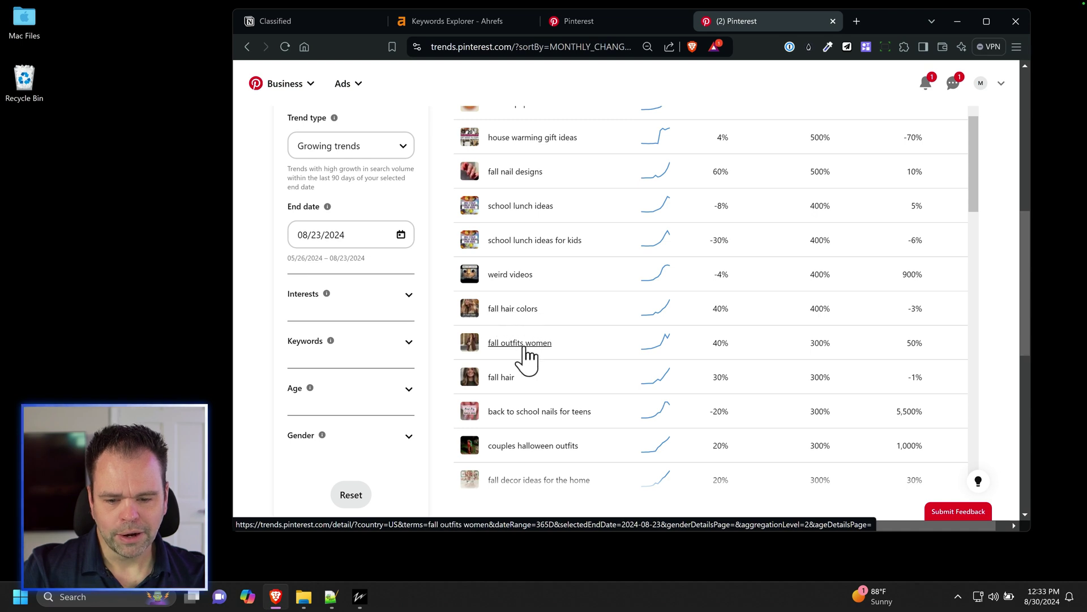
{"action": "scroll", "coordinate": [578, 367], "scroll_direction": "down", "scroll_amount": 3}
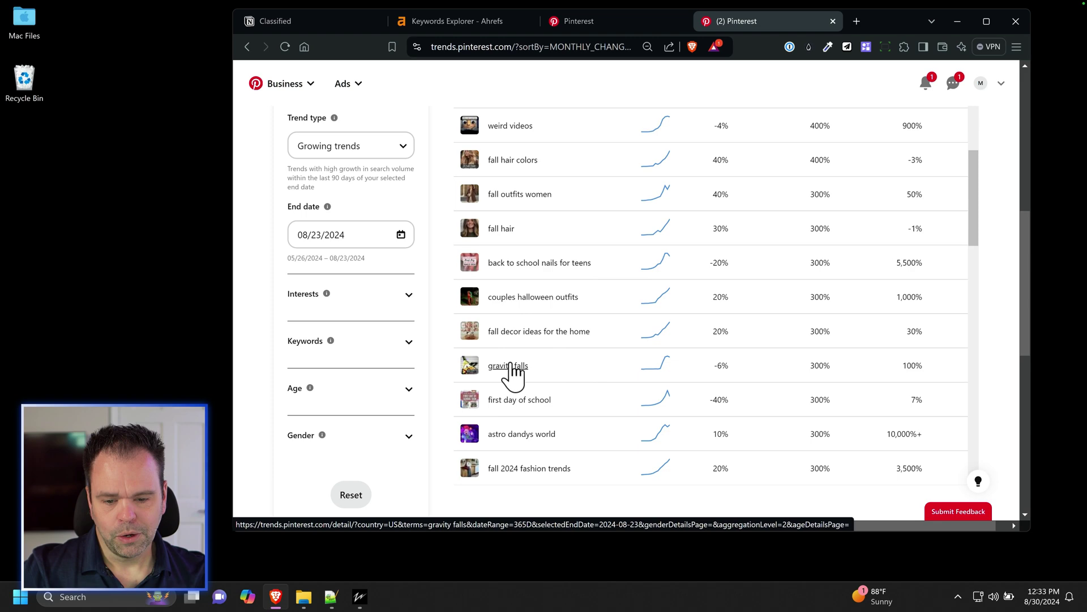
{"action": "scroll", "coordinate": [515, 363], "scroll_direction": "down", "scroll_amount": 3}
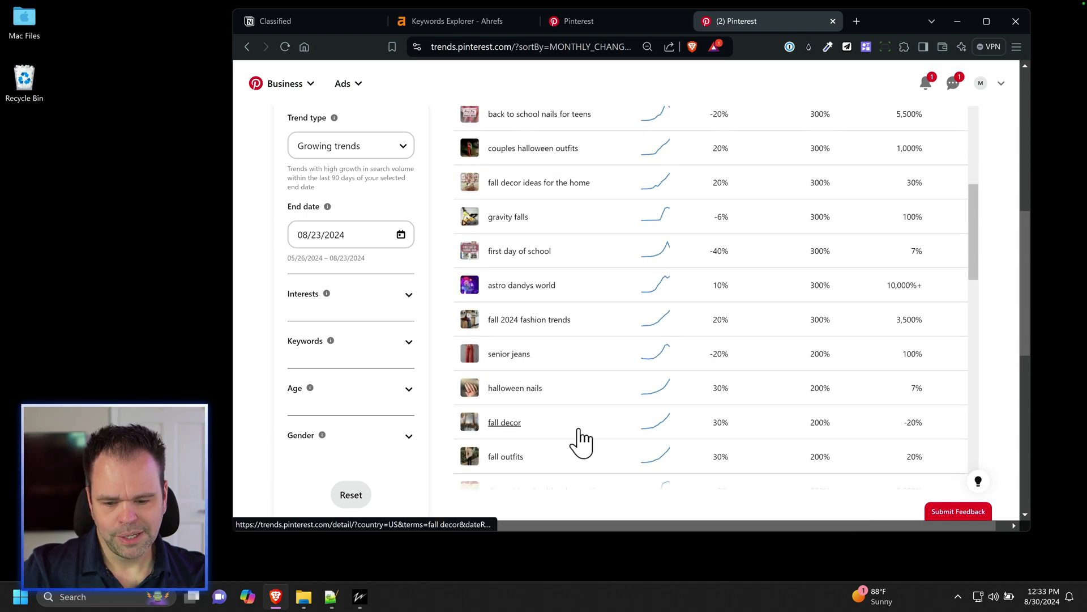
{"action": "scroll", "coordinate": [566, 433], "scroll_direction": "down", "scroll_amount": 6}
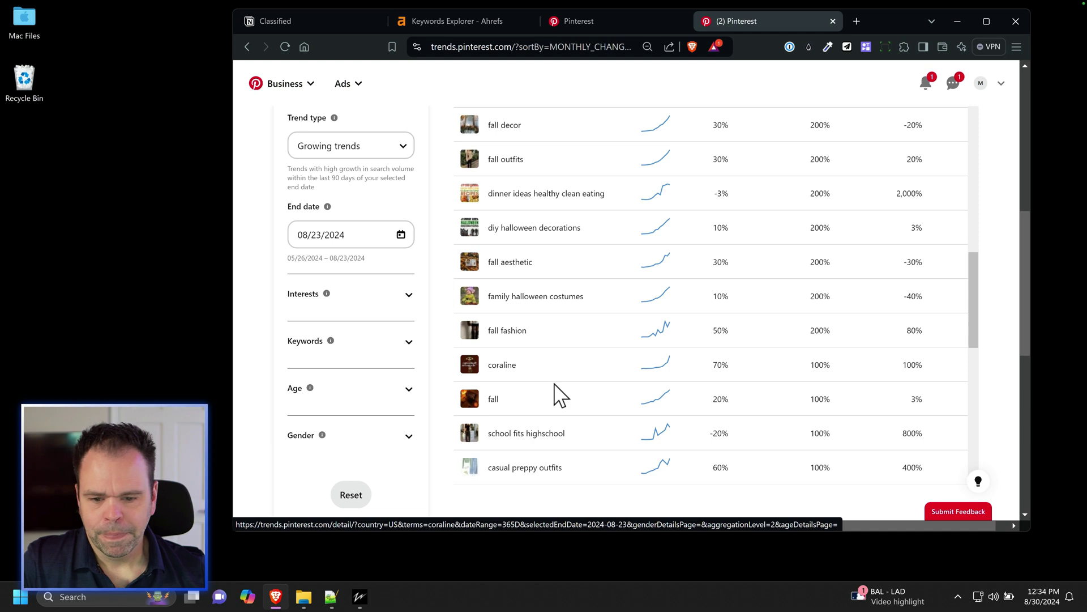
Tick Sport under Interests, bringing lsu (2,500%) and media day poses volleyball (1,500%) to the top.
{"action": "scroll", "coordinate": [589, 393], "scroll_direction": "down", "scroll_amount": 3}
{"action": "scroll", "coordinate": [629, 393], "scroll_direction": "down", "scroll_amount": 5}
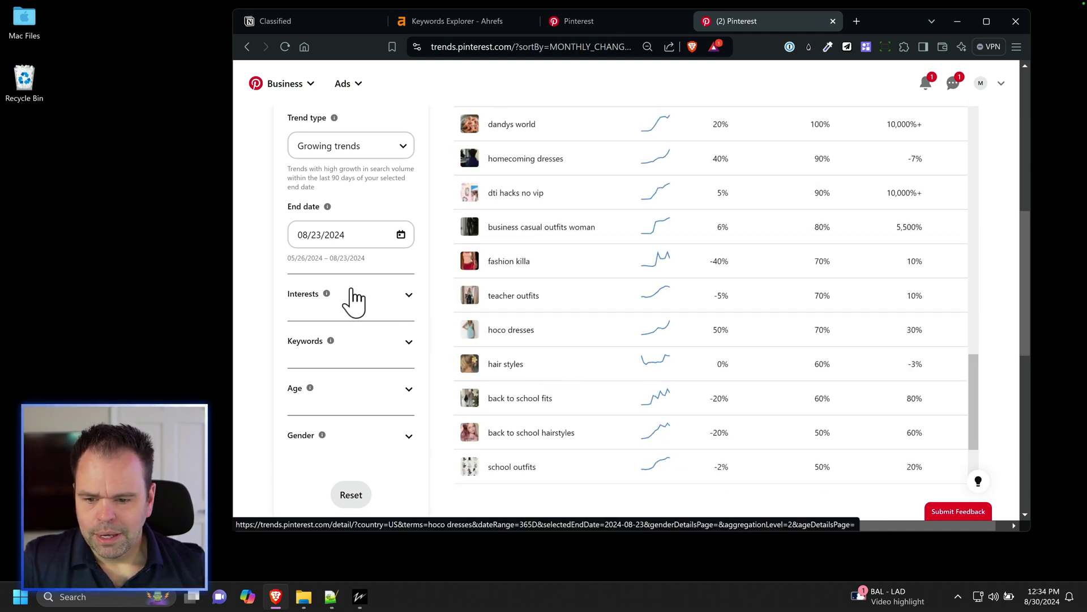
{"action": "left_click", "coordinate": [406, 304]}
{"action": "scroll", "coordinate": [429, 340], "scroll_direction": "down", "scroll_amount": 3}
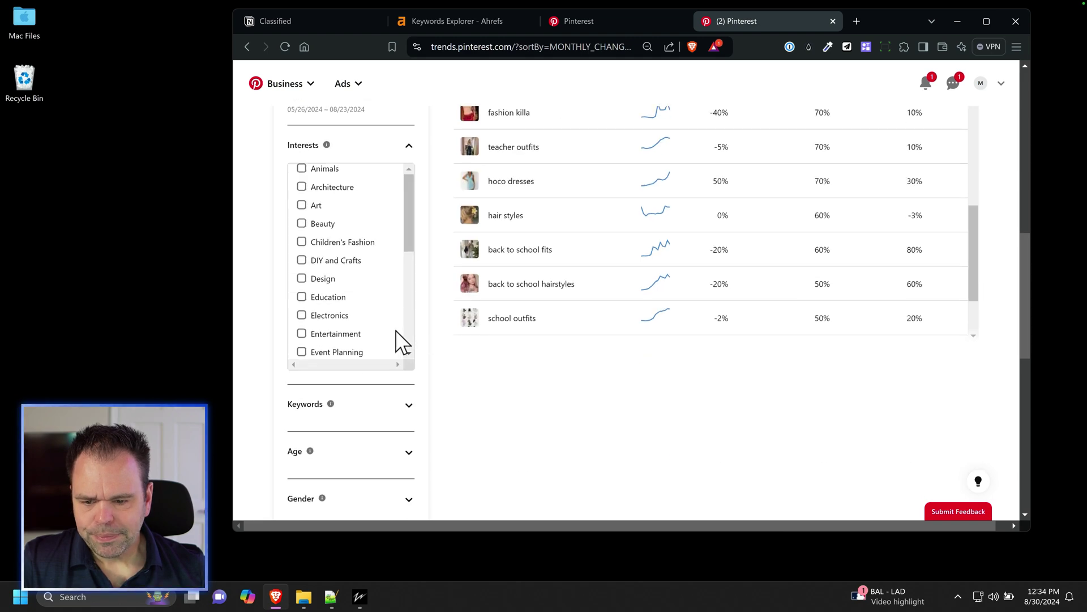
{"action": "left_click_drag", "start_coordinate": [413, 245], "coordinate": [417, 327]}
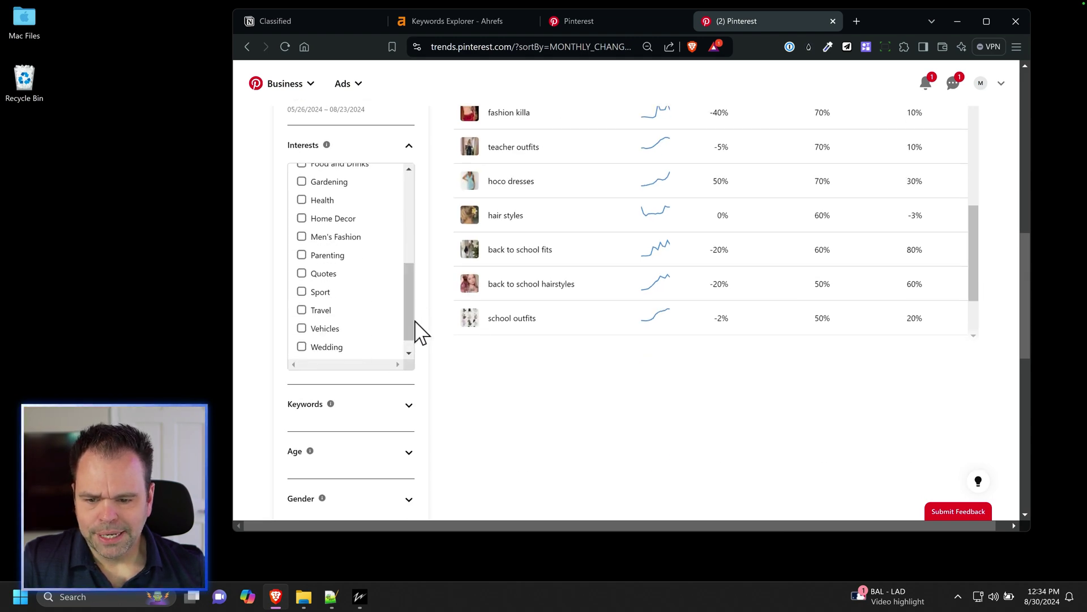
{"action": "left_click", "coordinate": [322, 294]}
{"action": "scroll", "coordinate": [619, 372], "scroll_direction": "up", "scroll_amount": 3}
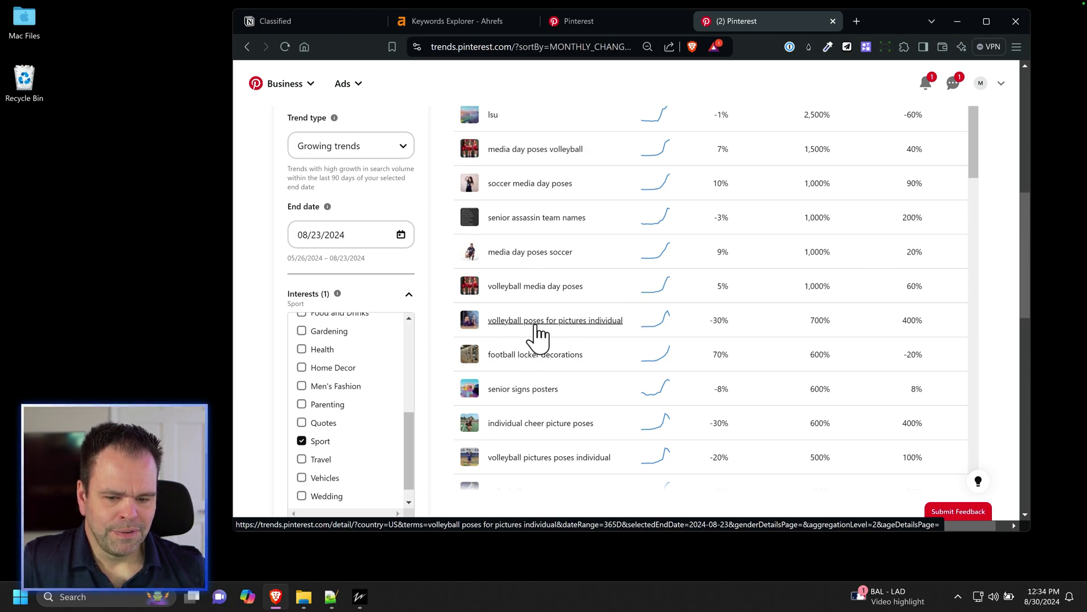
{"action": "scroll", "coordinate": [590, 344], "scroll_direction": "up", "scroll_amount": 3}
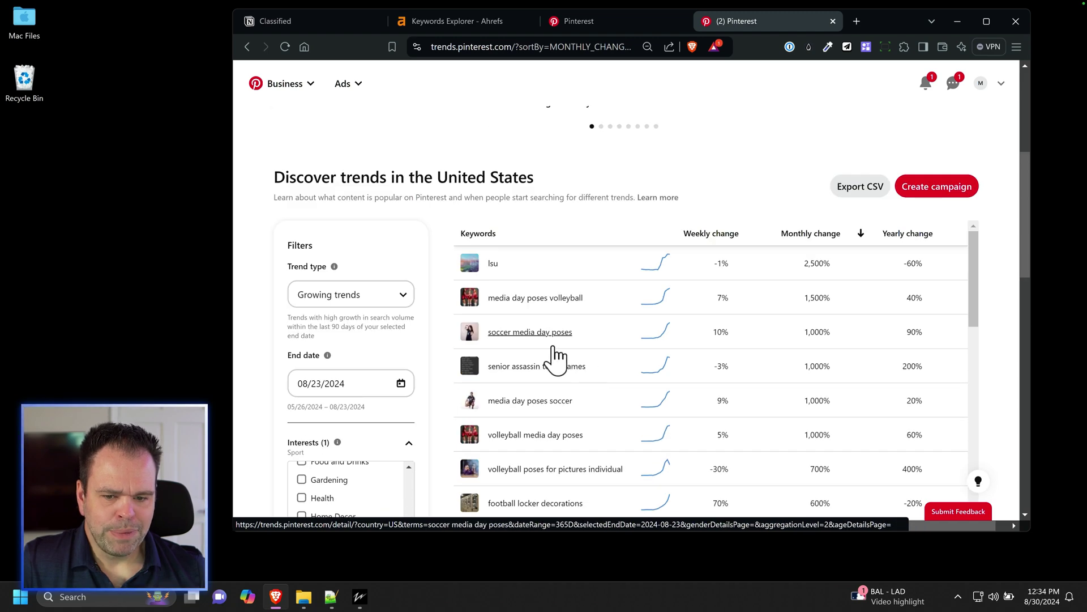
{"action": "scroll", "coordinate": [620, 369], "scroll_direction": "down", "scroll_amount": 1}
{"action": "scroll", "coordinate": [620, 370], "scroll_direction": "up", "scroll_amount": 2}
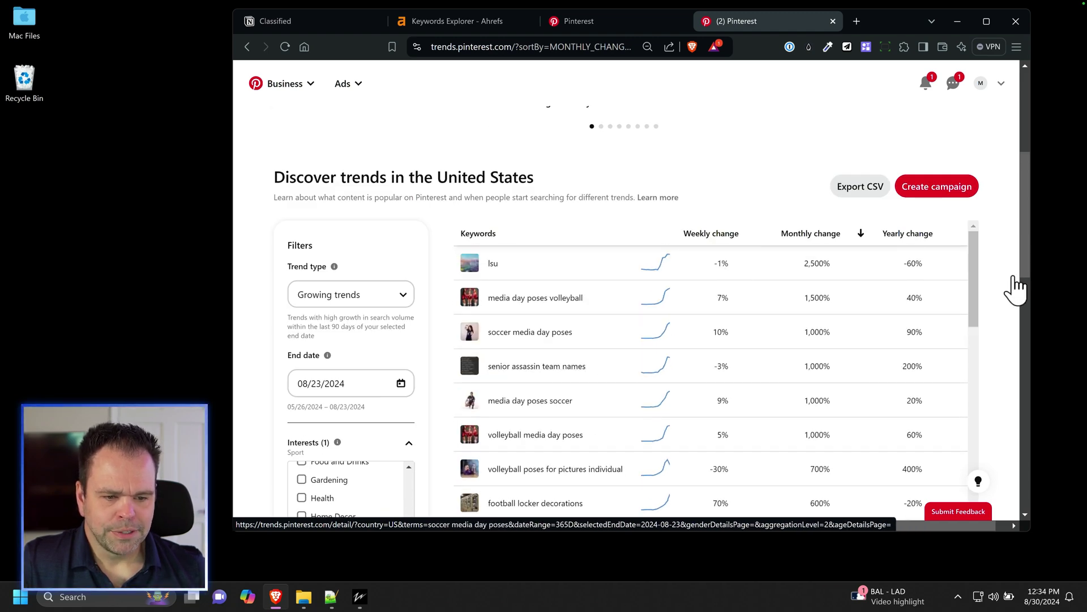
Review the Sport-filtered trends, including football locker decorations and senior signs posters at 600%.
{"action": "scroll", "coordinate": [997, 304], "scroll_direction": "down", "scroll_amount": 3}
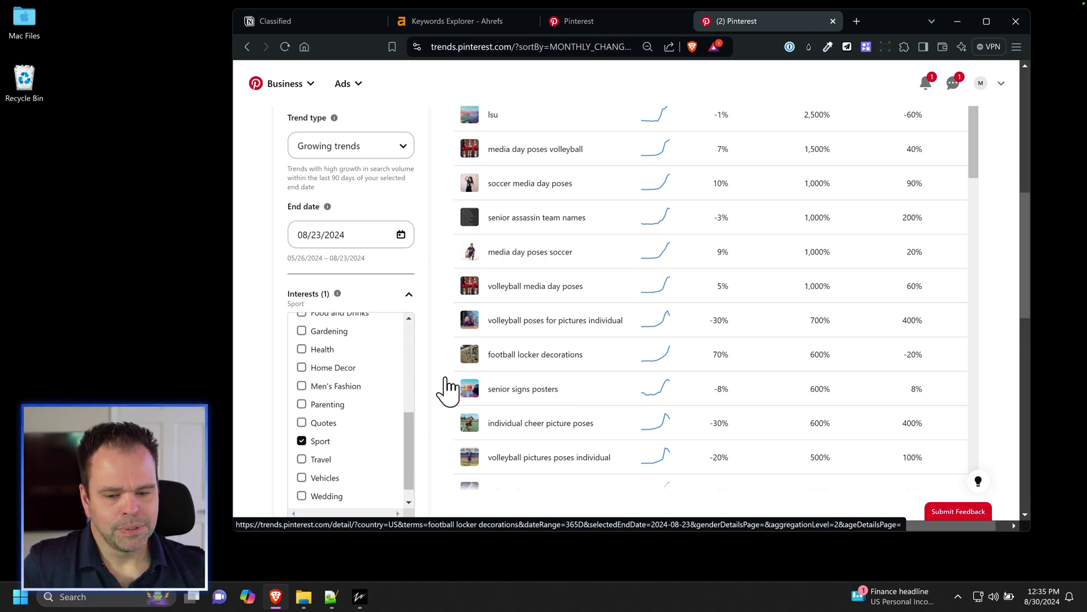
Replace the Sport interest filter with Quotes and scan the results.
{"action": "left_click", "coordinate": [301, 441]}
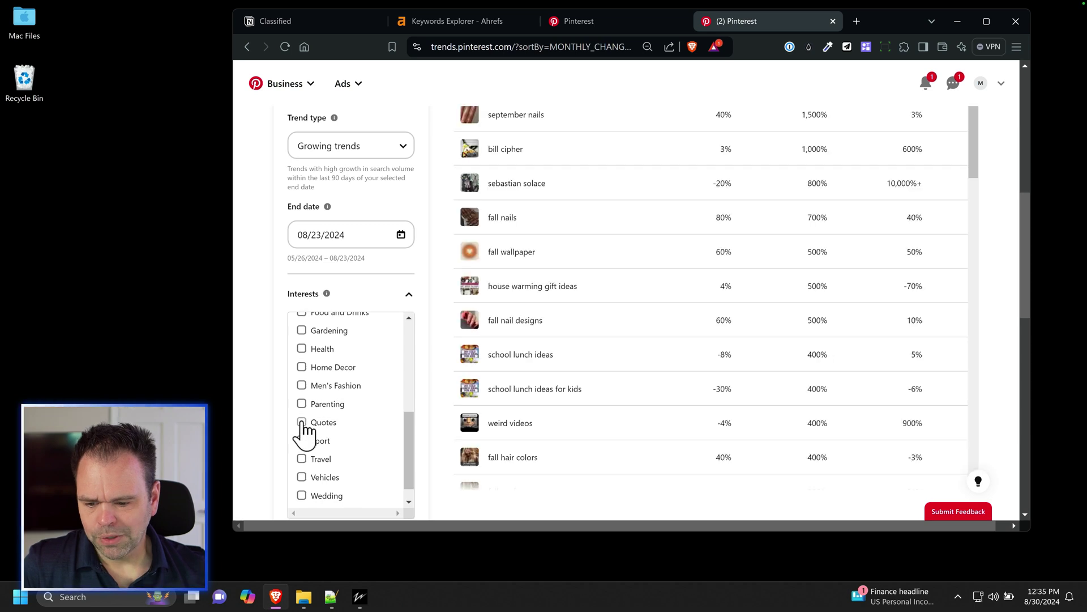
{"action": "left_click", "coordinate": [303, 422]}
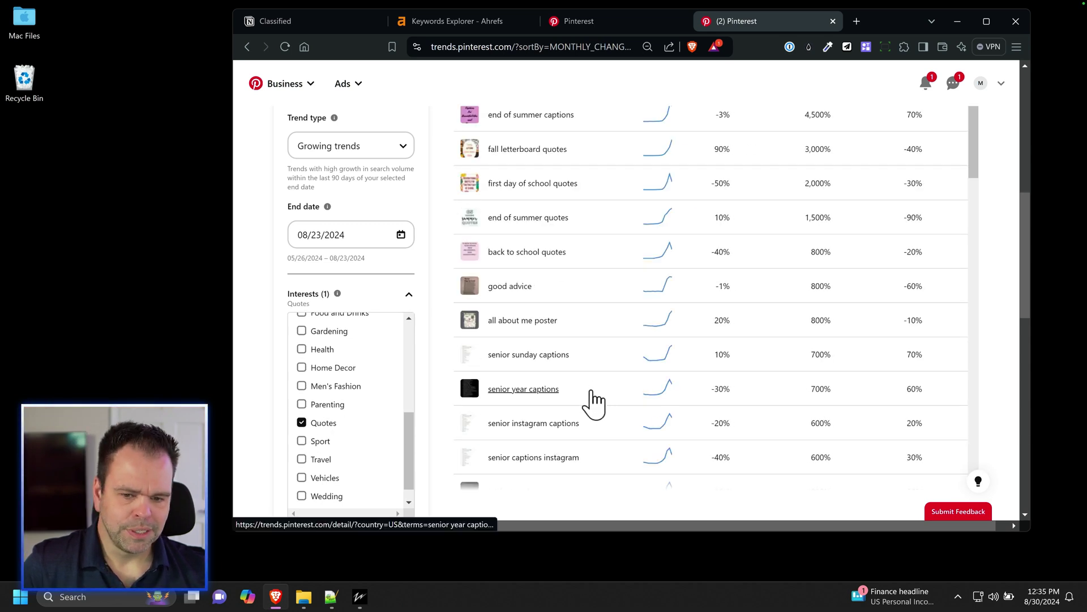
{"action": "scroll", "coordinate": [594, 394], "scroll_direction": "up", "scroll_amount": 3}
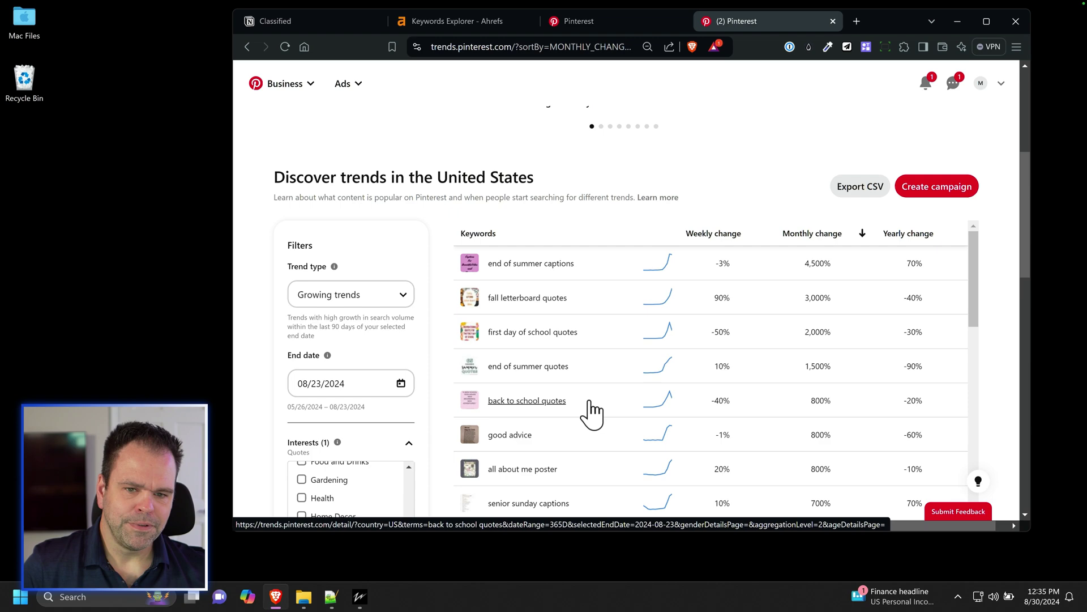
{"action": "scroll", "coordinate": [543, 397], "scroll_direction": "down", "scroll_amount": 3}
{"action": "scroll", "coordinate": [454, 369], "scroll_direction": "down", "scroll_amount": 3}
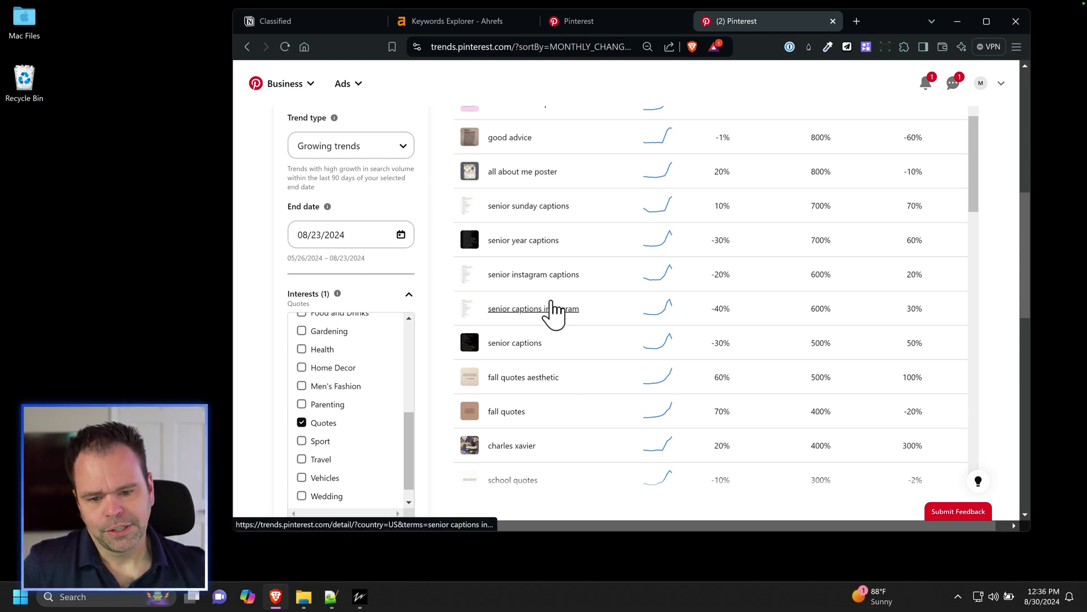
Open the 'senior instagram captions' trend in a new tab, review its details, then close it.
{"action": "right_click", "coordinate": [539, 276]}
{"action": "left_click", "coordinate": [582, 285]}
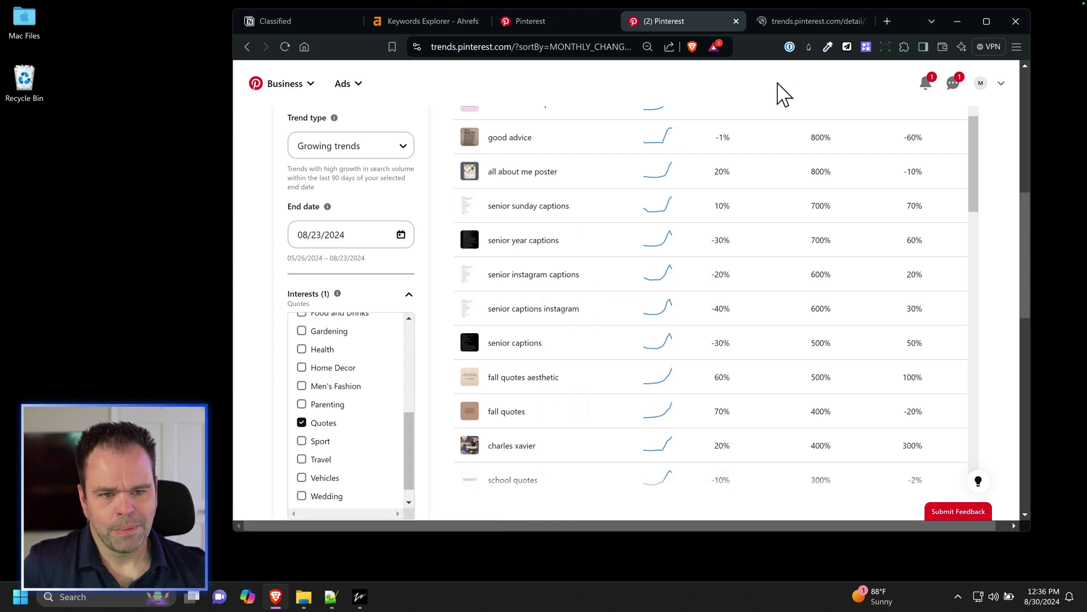
{"action": "left_click", "coordinate": [807, 22]}
{"action": "scroll", "coordinate": [688, 340], "scroll_direction": "down", "scroll_amount": 1}
{"action": "scroll", "coordinate": [694, 402], "scroll_direction": "down", "scroll_amount": 10}
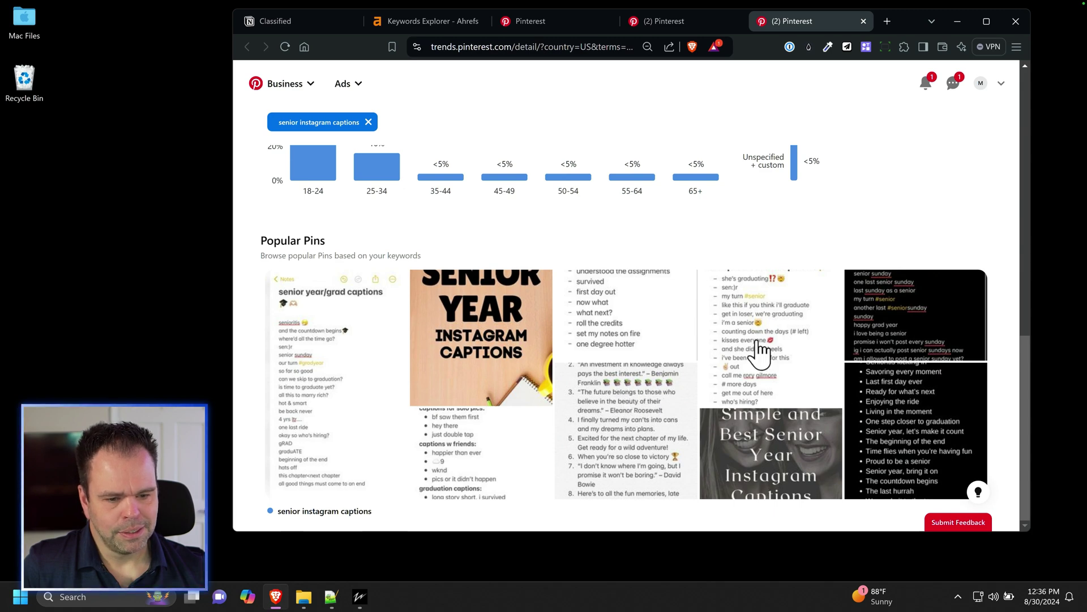
{"action": "left_click", "coordinate": [863, 21]}
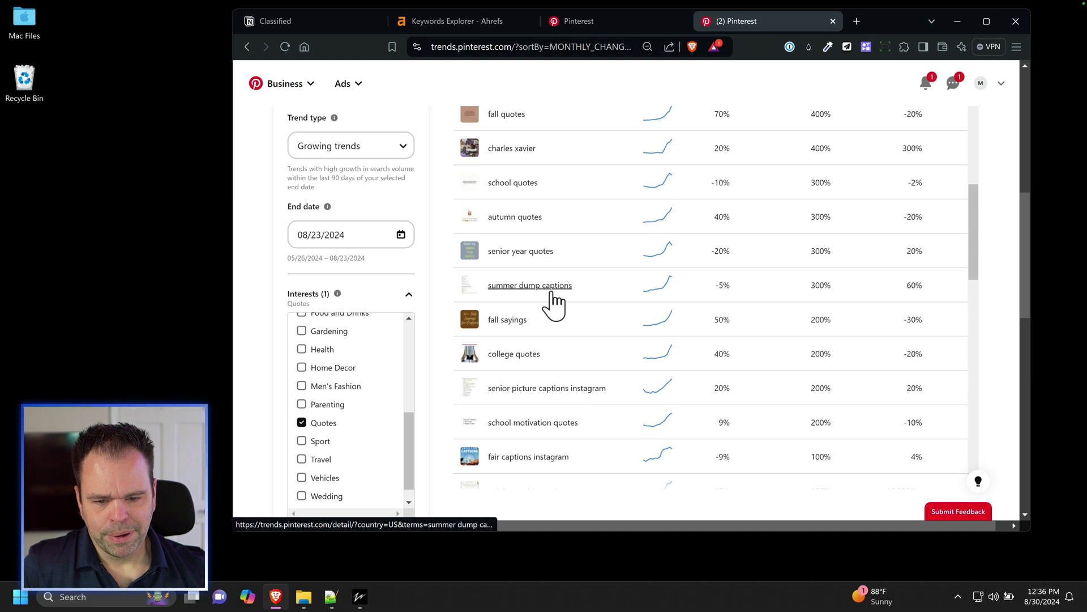
Switch the interest filter from Quotes to Parenting, showing fall gender reveal and bluey family costumes.
{"action": "scroll", "coordinate": [447, 366], "scroll_direction": "down", "scroll_amount": 2}
{"action": "left_click", "coordinate": [301, 274]}
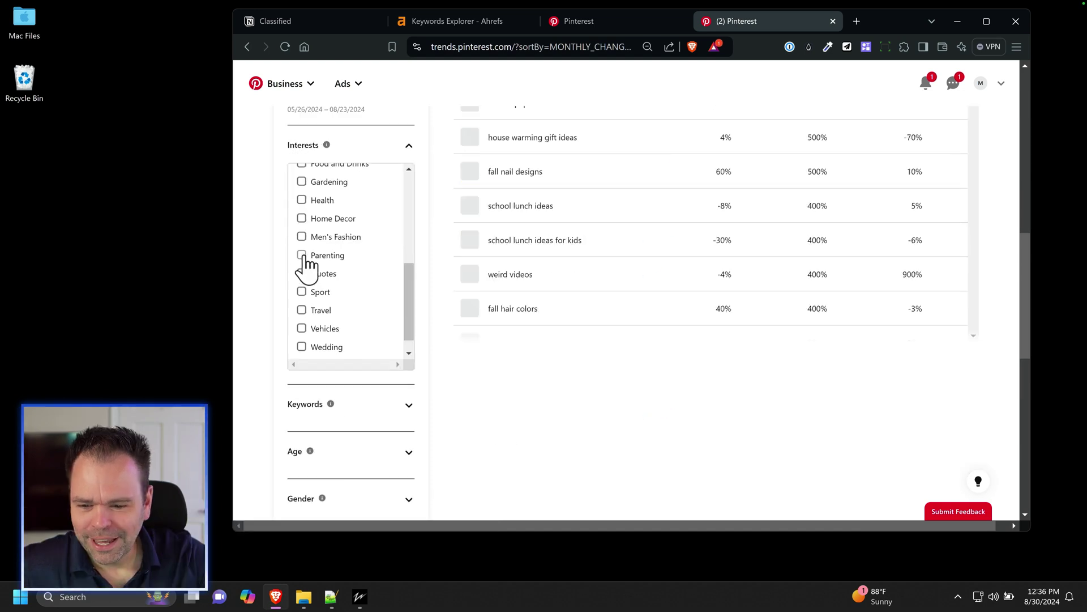
{"action": "left_click", "coordinate": [302, 256]}
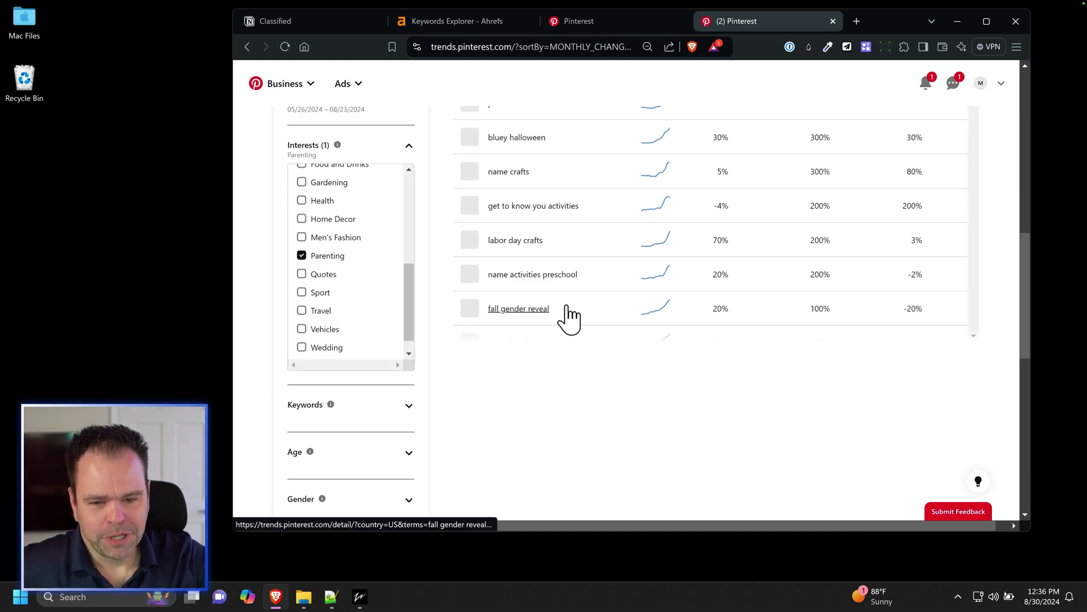
{"action": "scroll", "coordinate": [570, 310], "scroll_direction": "up", "scroll_amount": 2}
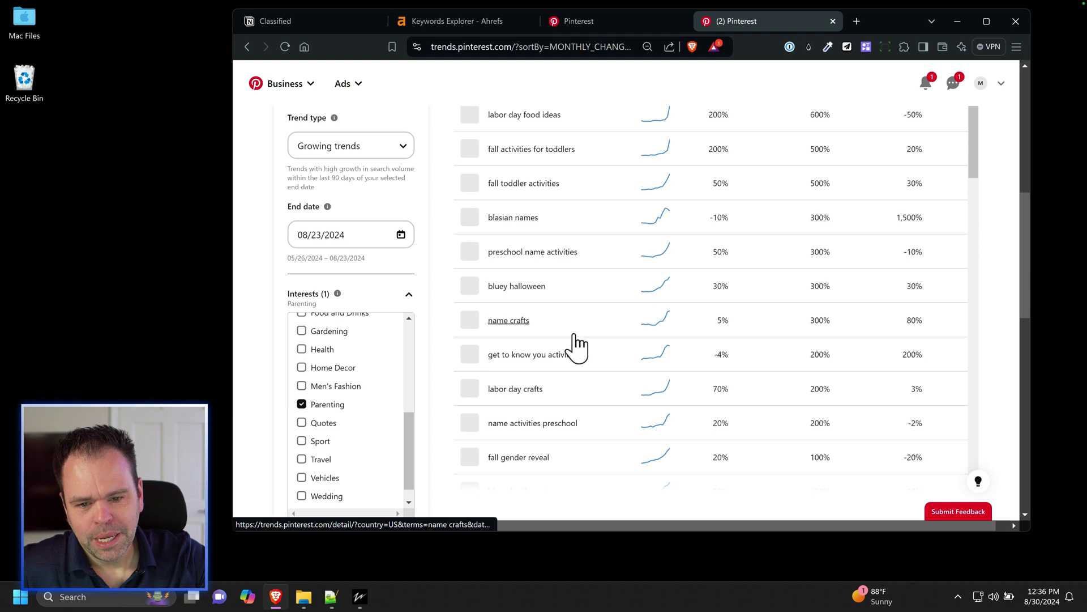
{"action": "scroll", "coordinate": [572, 347], "scroll_direction": "up", "scroll_amount": 2}
{"action": "scroll", "coordinate": [590, 364], "scroll_direction": "down", "scroll_amount": 4}
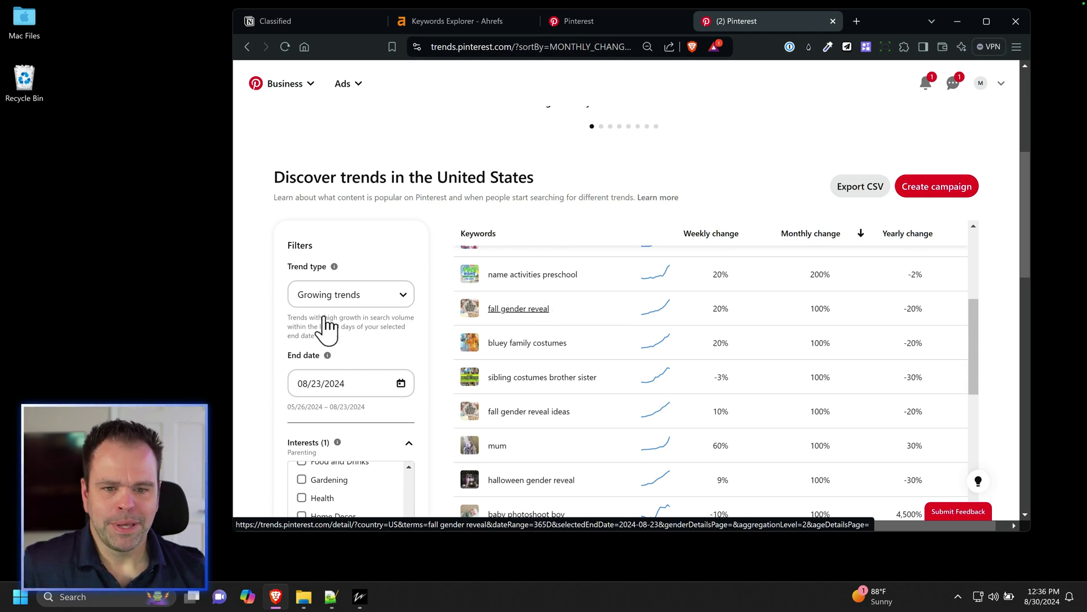
Search the main Pinterest site for 'gender reveal' and look over the pins.
{"action": "left_click", "coordinate": [623, 20]}
{"action": "type", "text": "gender reveal"}
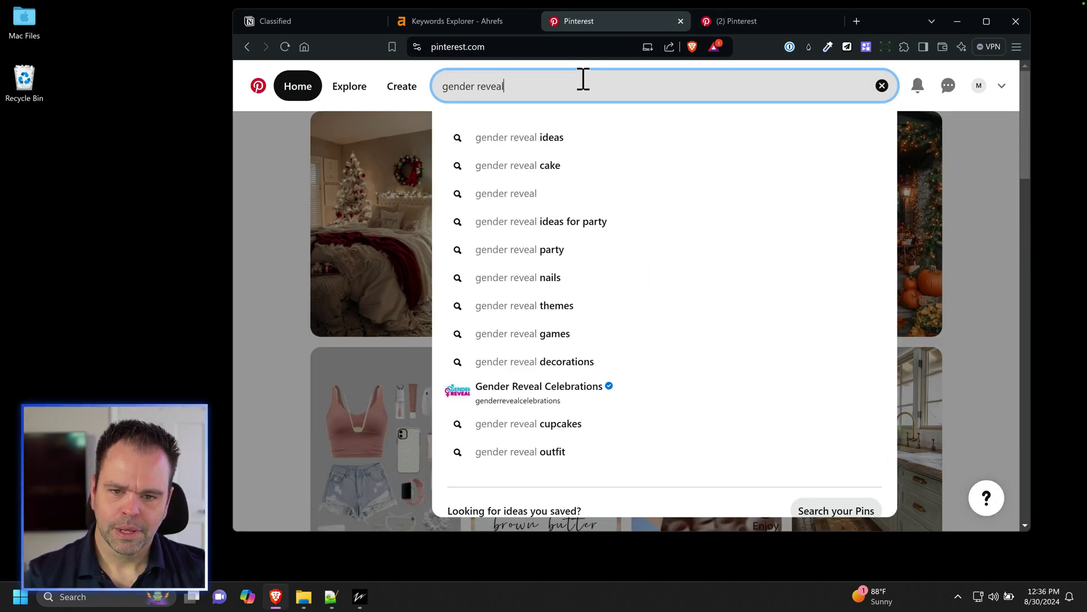
{"action": "key", "text": "Return"}
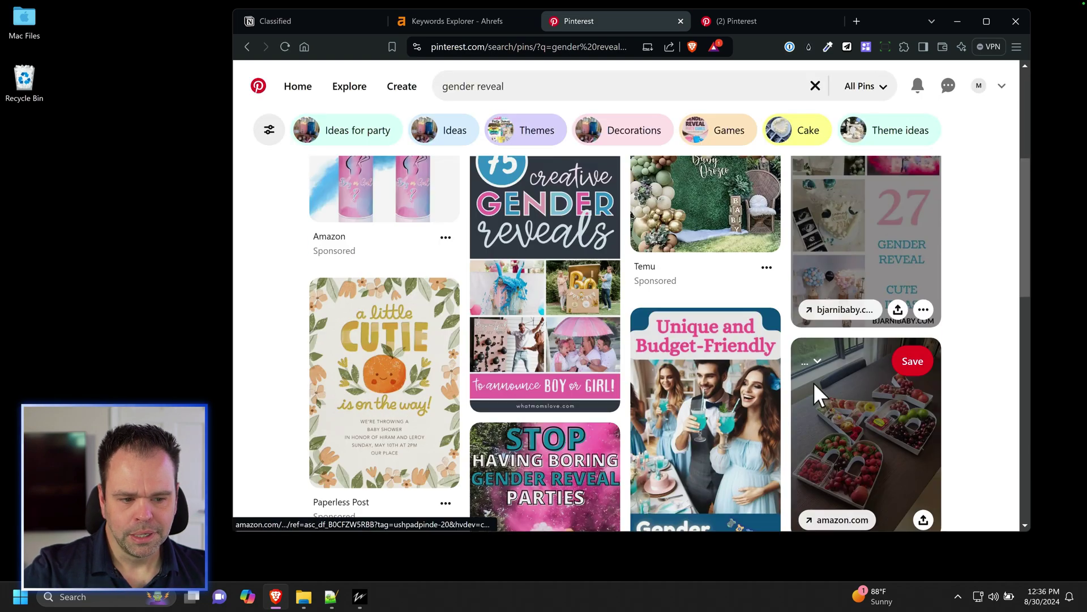
{"action": "scroll", "coordinate": [816, 394], "scroll_direction": "down", "scroll_amount": 15}
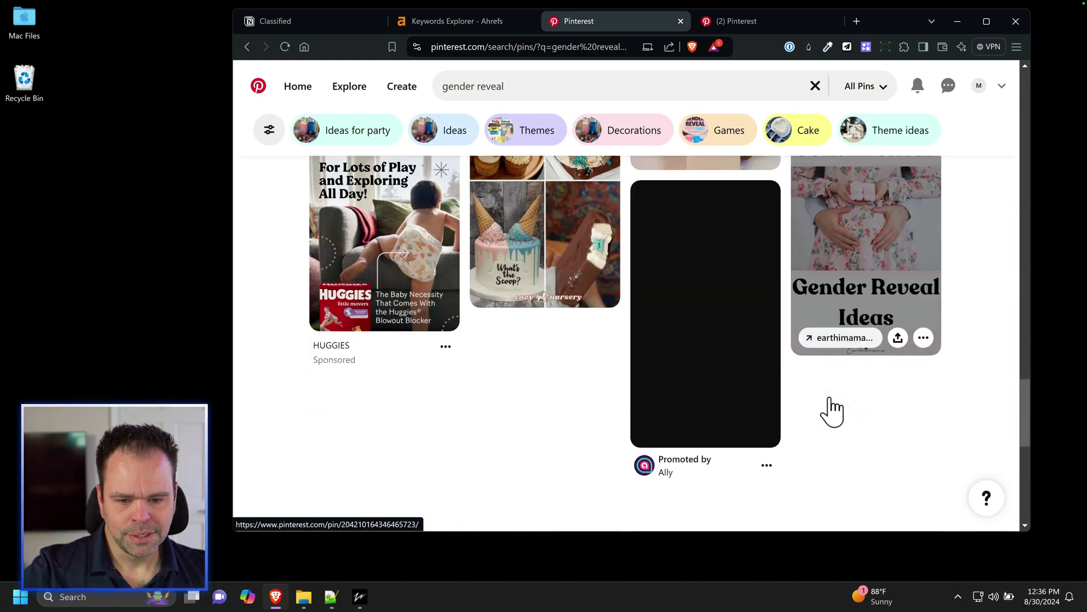
{"action": "scroll", "coordinate": [833, 411], "scroll_direction": "up", "scroll_amount": 20}
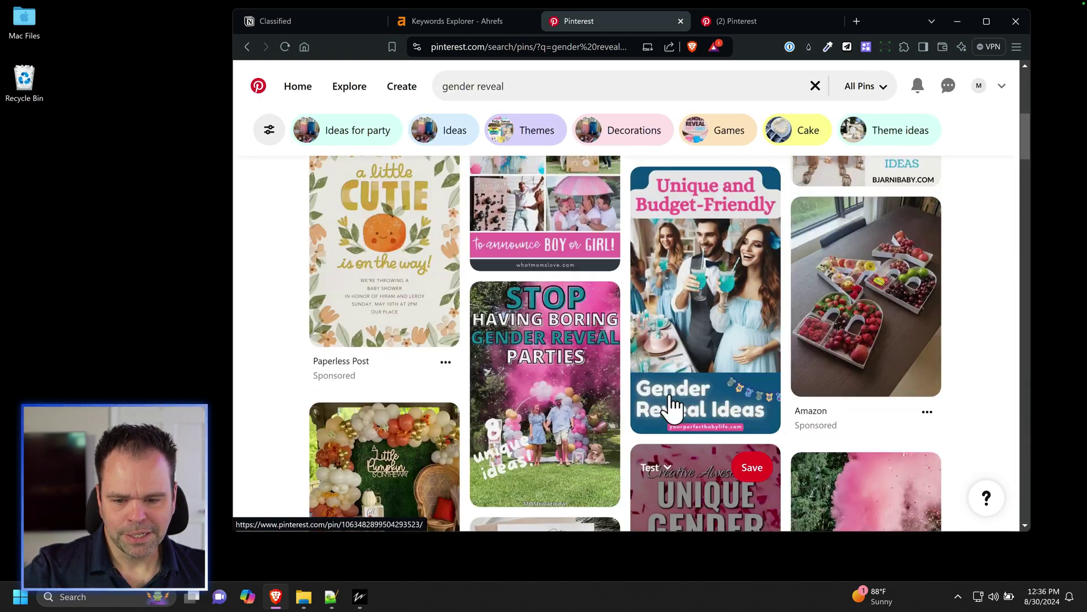
{"action": "scroll", "coordinate": [663, 405], "scroll_direction": "up", "scroll_amount": 4}
{"action": "scroll", "coordinate": [396, 332], "scroll_direction": "up", "scroll_amount": 4}
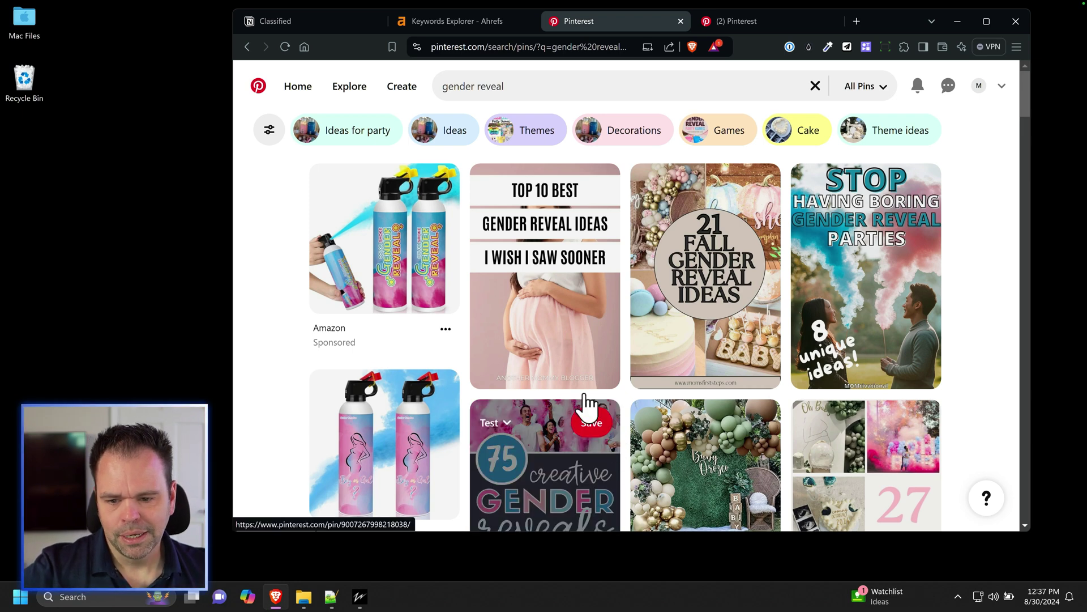
Browse further down the gender reveal pins, then switch to Ahrefs Keywords Explorer.
{"action": "scroll", "coordinate": [623, 416], "scroll_direction": "down", "scroll_amount": 3}
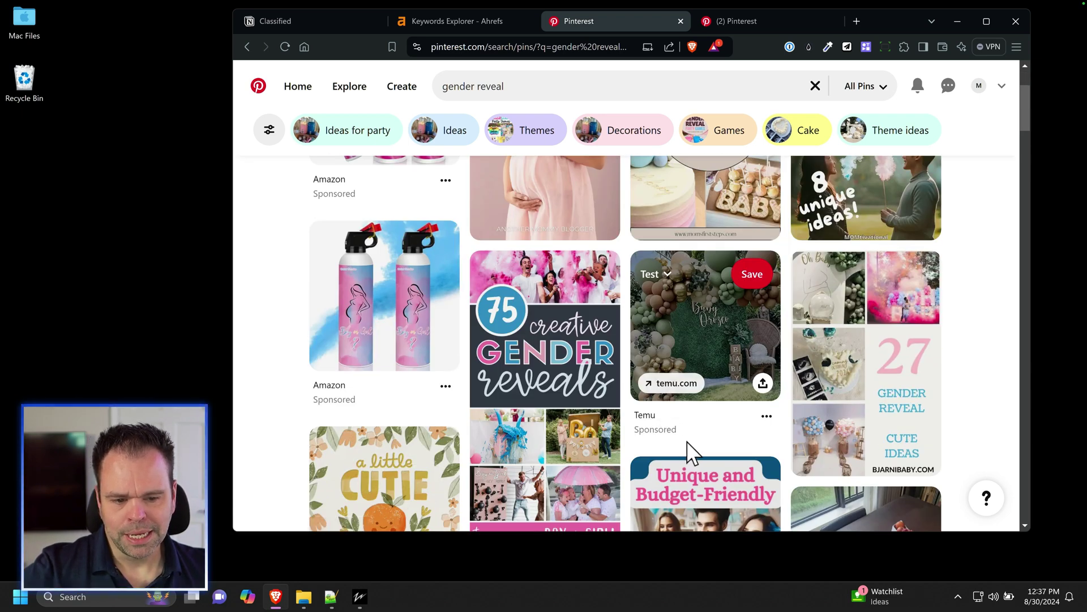
{"action": "scroll", "coordinate": [688, 450], "scroll_direction": "down", "scroll_amount": 5}
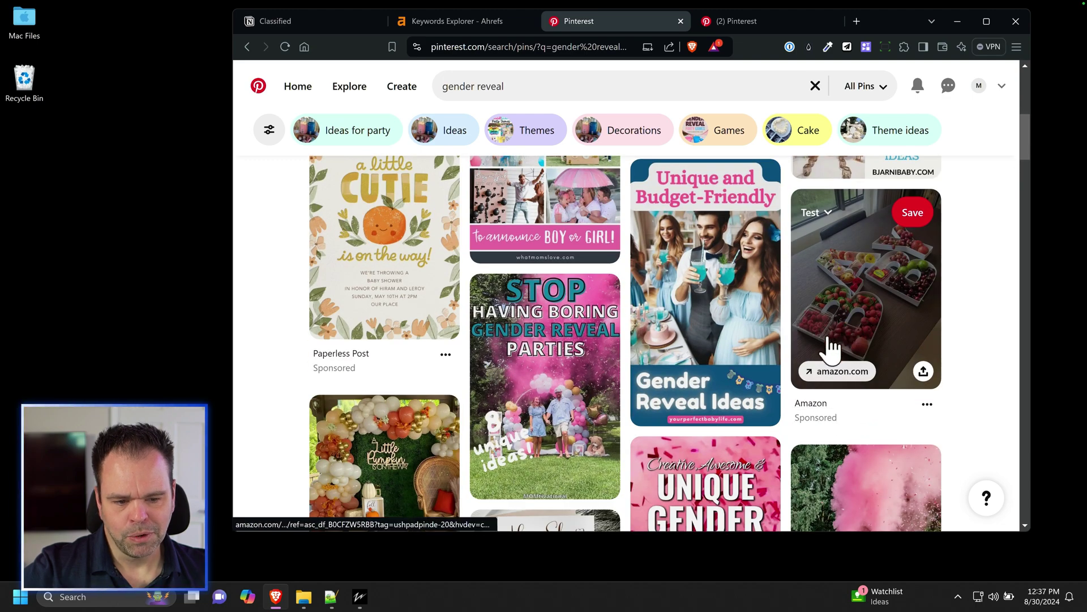
{"action": "scroll", "coordinate": [627, 478], "scroll_direction": "down", "scroll_amount": 5}
{"action": "scroll", "coordinate": [629, 479], "scroll_direction": "down", "scroll_amount": 5}
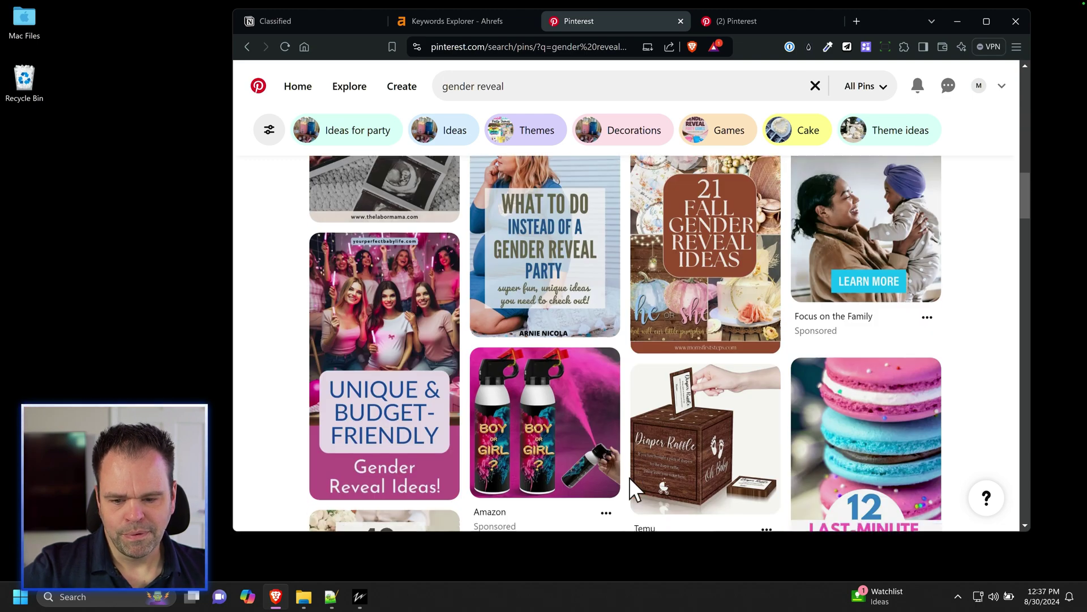
{"action": "scroll", "coordinate": [630, 481], "scroll_direction": "down", "scroll_amount": 3}
{"action": "left_click", "coordinate": [491, 22]}
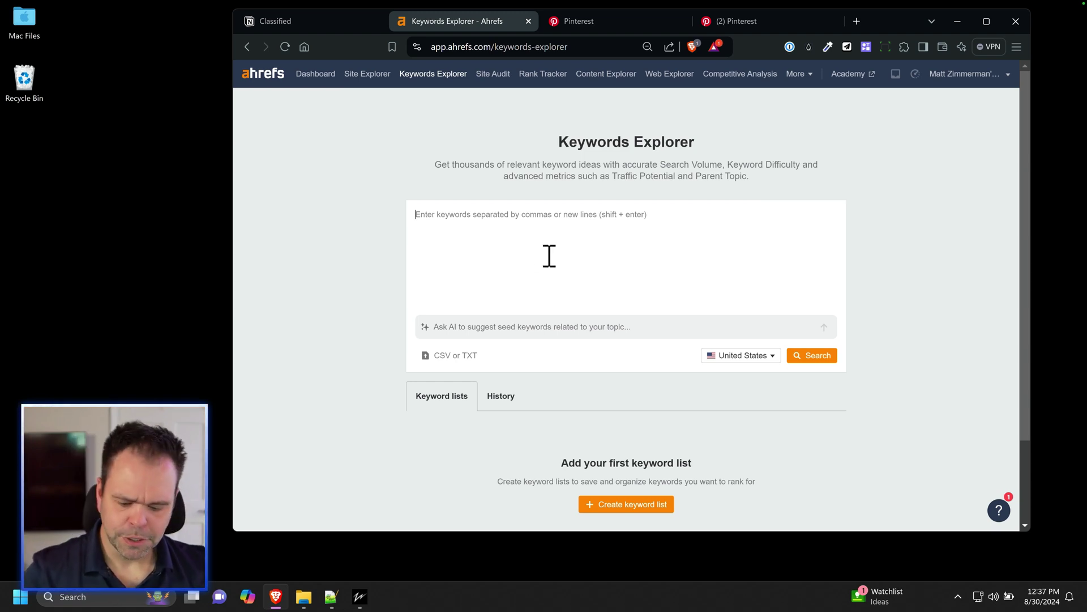
Search Ahrefs Keywords Explorer for 'gender reveal' and open its matching terms.
{"action": "type", "text": "gender reveal"}
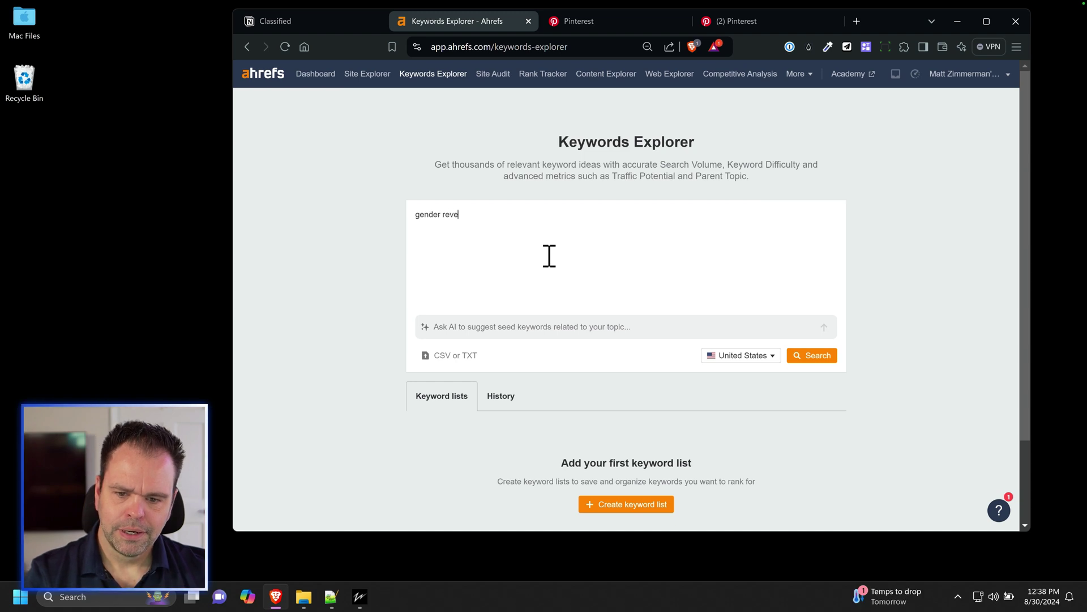
{"action": "left_click", "coordinate": [809, 356]}
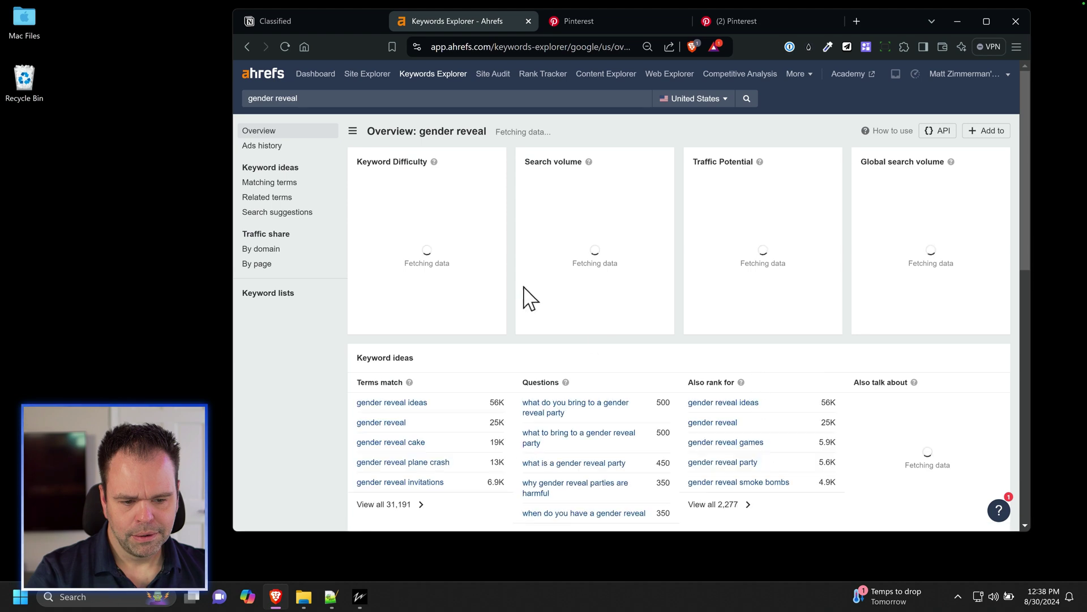
{"action": "left_click", "coordinate": [286, 183]}
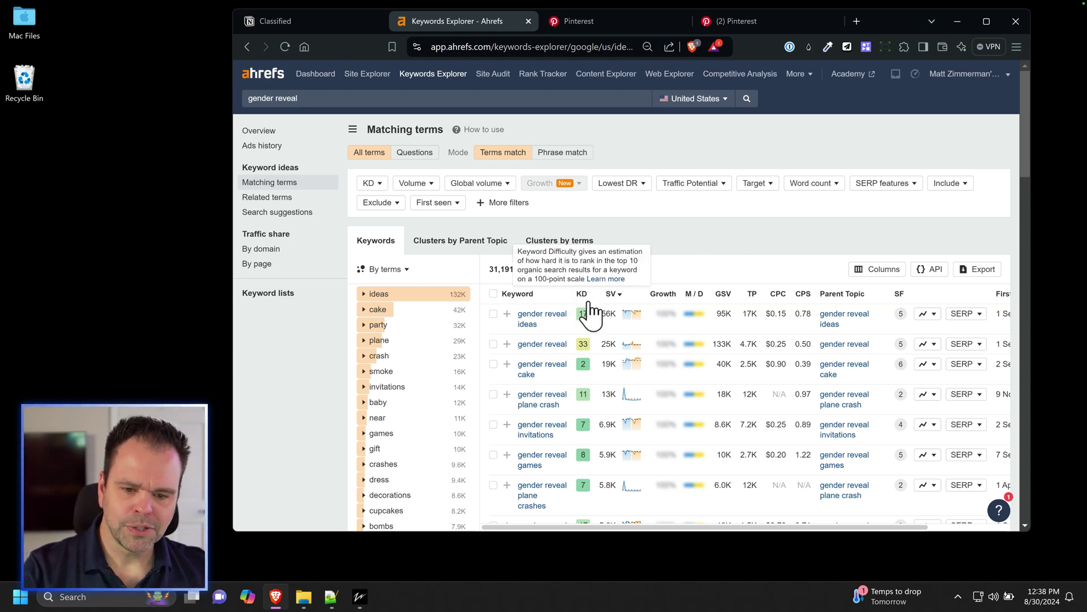
Scan the 31,191 matching terms' difficulty and volume, noting gender reveal invitations and gender reveal dress.
{"action": "scroll", "coordinate": [590, 311], "scroll_direction": "down", "scroll_amount": 3}
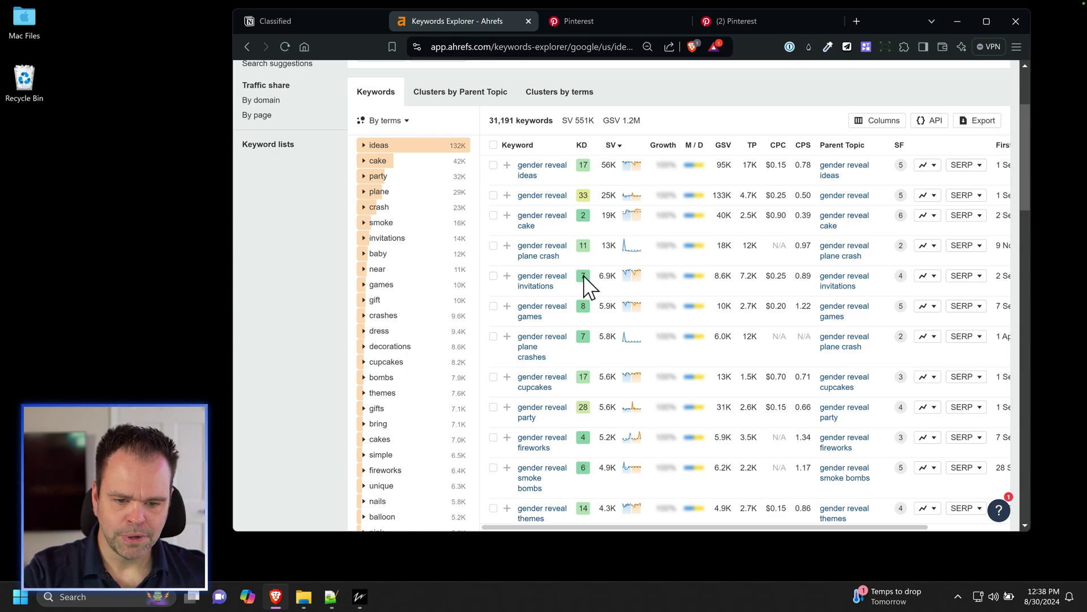
{"action": "double_click", "coordinate": [590, 277]}
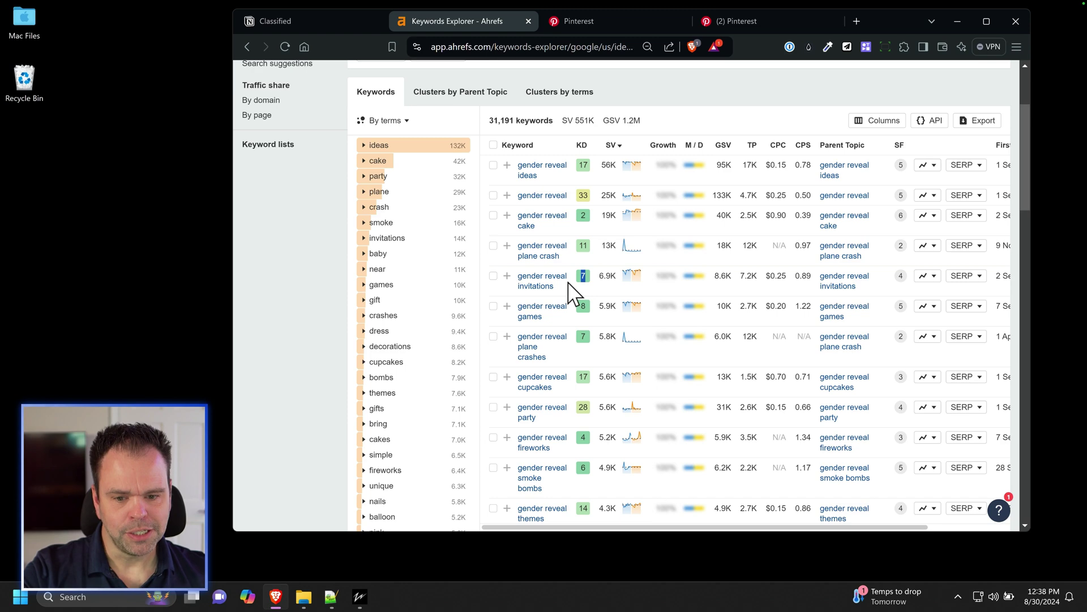
{"action": "scroll", "coordinate": [574, 292], "scroll_direction": "up", "scroll_amount": 3}
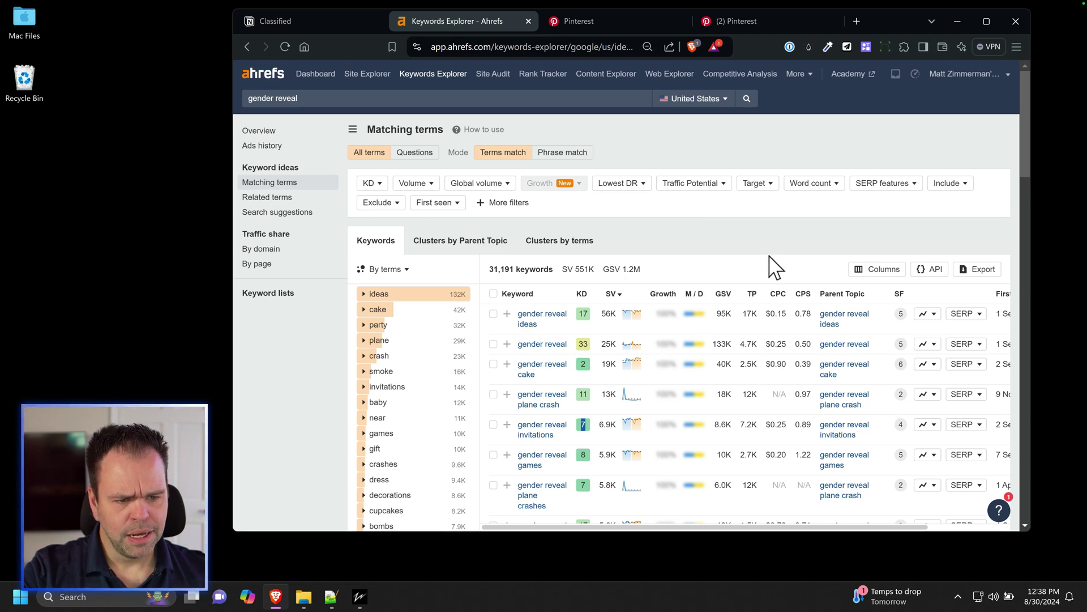
{"action": "scroll", "coordinate": [569, 281], "scroll_direction": "down", "scroll_amount": 8}
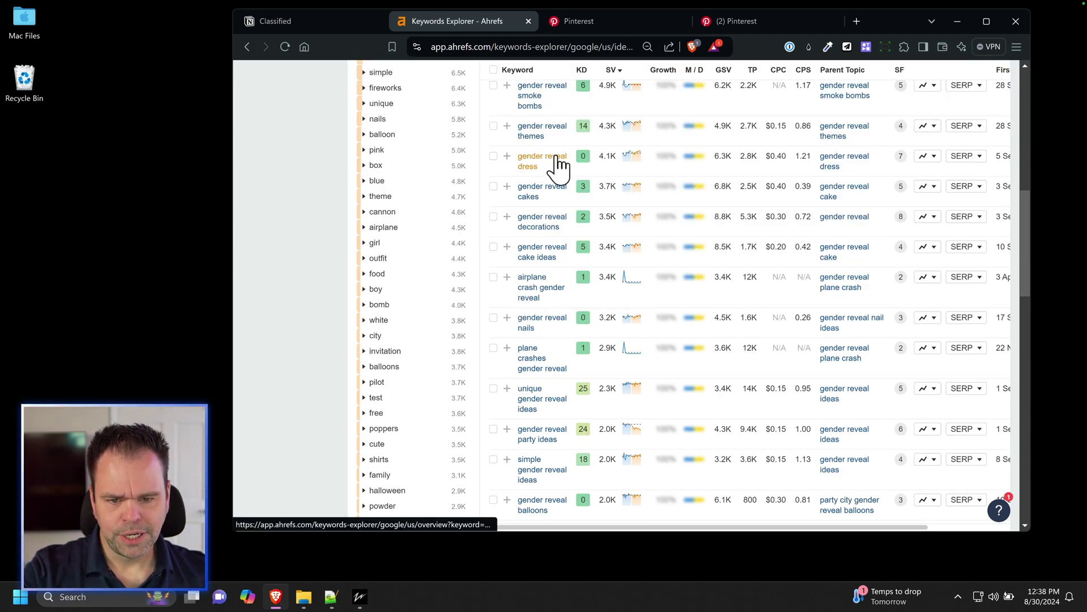
{"action": "scroll", "coordinate": [595, 243], "scroll_direction": "up", "scroll_amount": 8}
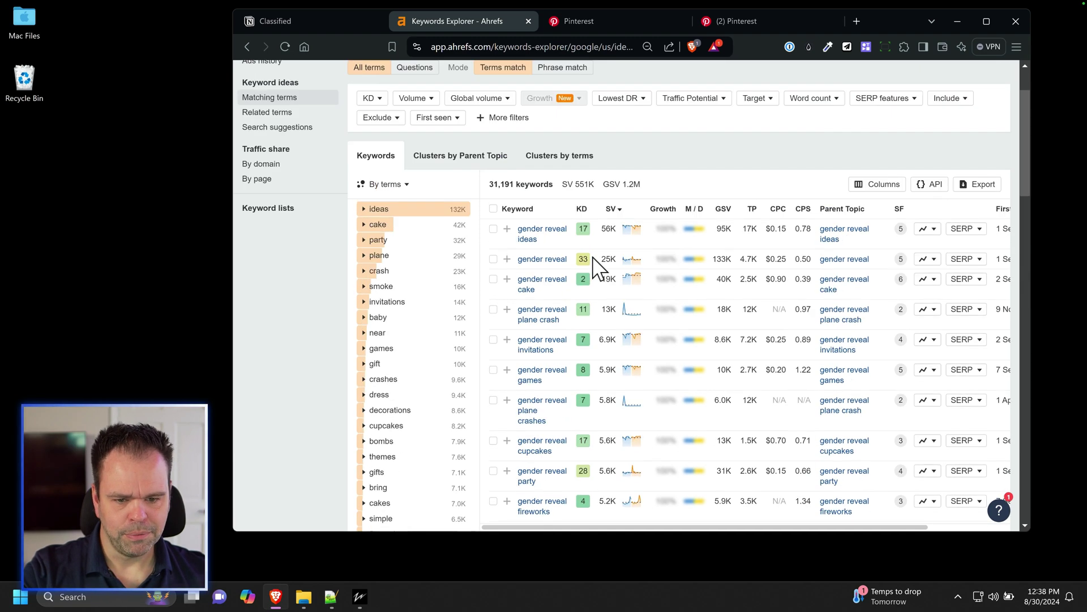
{"action": "scroll", "coordinate": [601, 283], "scroll_direction": "down", "scroll_amount": 5}
{"action": "right_click", "coordinate": [543, 303]}
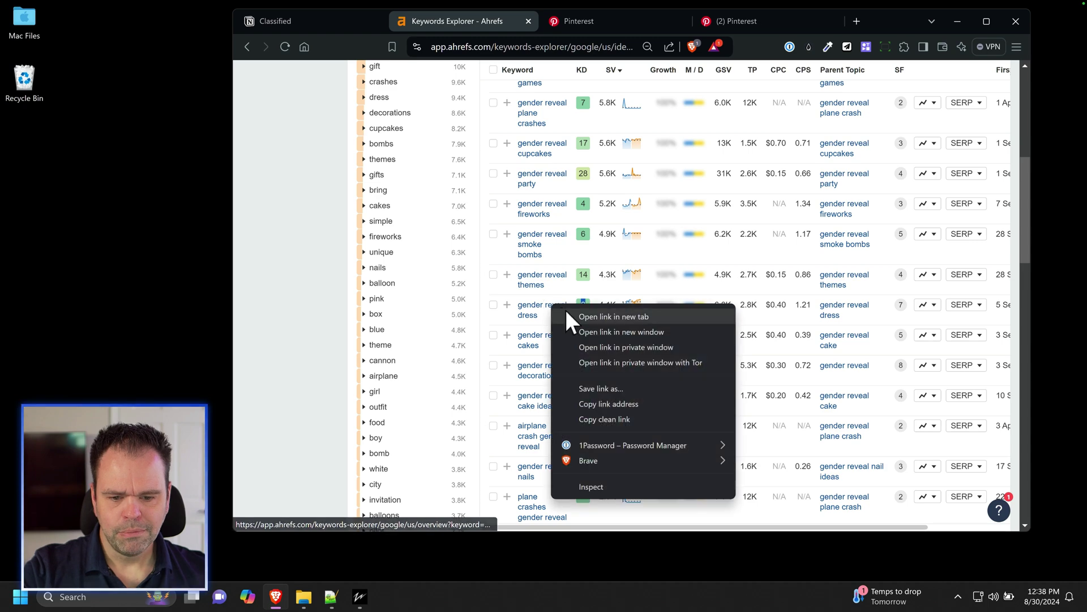
{"action": "left_click", "coordinate": [566, 308]}
{"action": "left_click", "coordinate": [556, 24]}
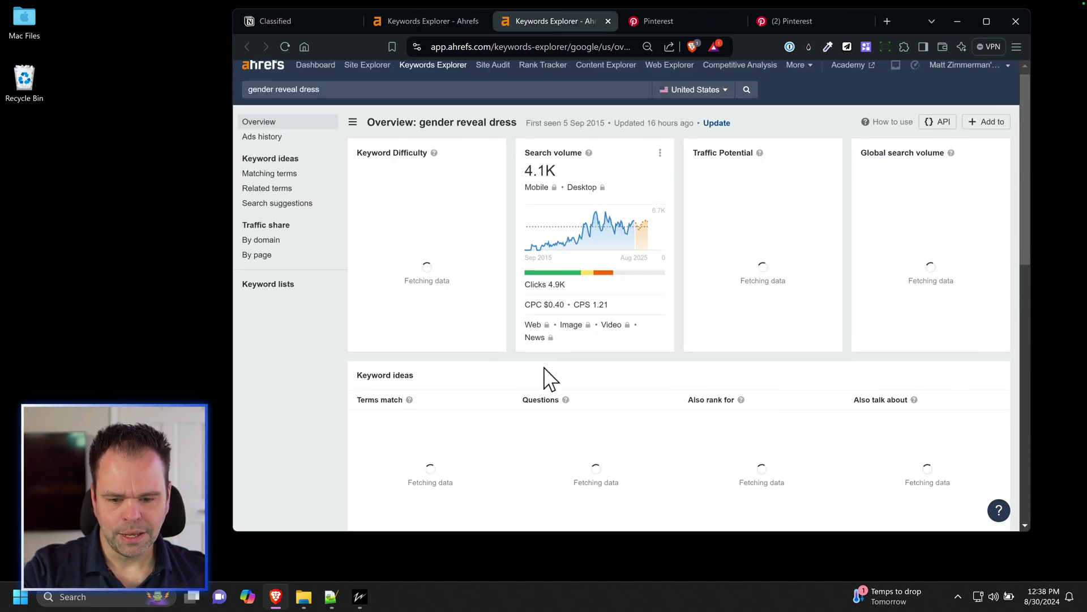
{"action": "scroll", "coordinate": [546, 379], "scroll_direction": "down", "scroll_amount": 10}
{"action": "scroll", "coordinate": [554, 383], "scroll_direction": "down", "scroll_amount": 3}
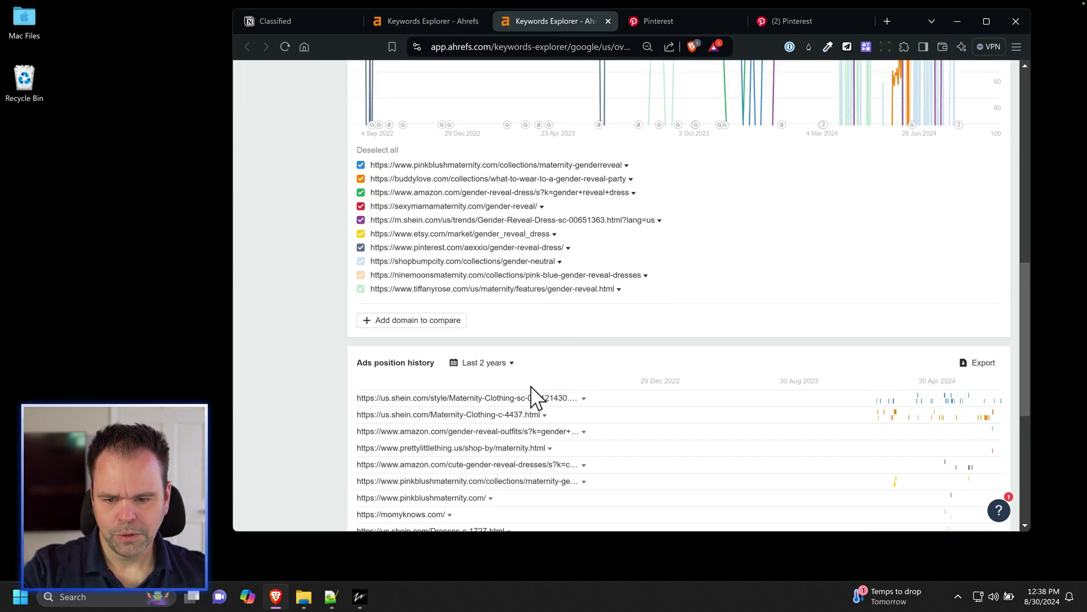
{"action": "scroll", "coordinate": [543, 394], "scroll_direction": "down", "scroll_amount": 3}
{"action": "scroll", "coordinate": [539, 396], "scroll_direction": "up", "scroll_amount": 3}
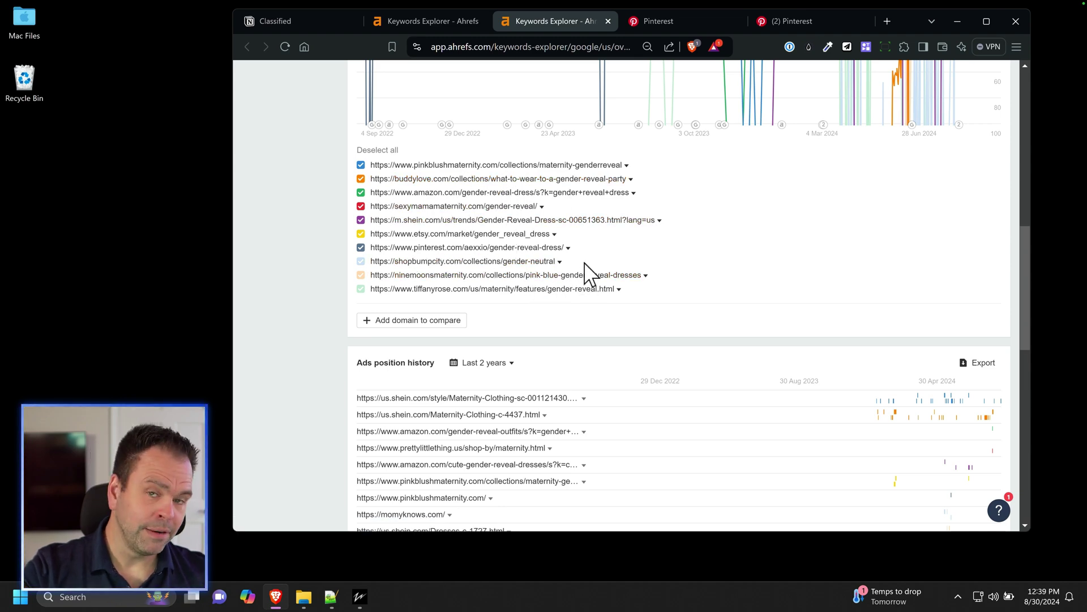
{"action": "scroll", "coordinate": [580, 265], "scroll_direction": "up", "scroll_amount": 15}
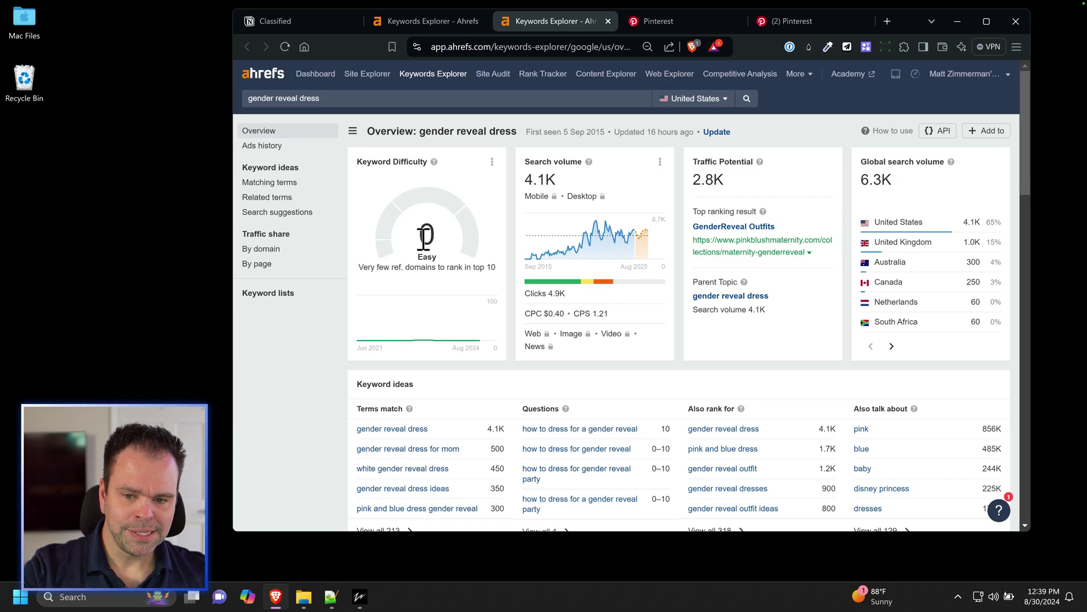
{"action": "left_click", "coordinate": [608, 21]}
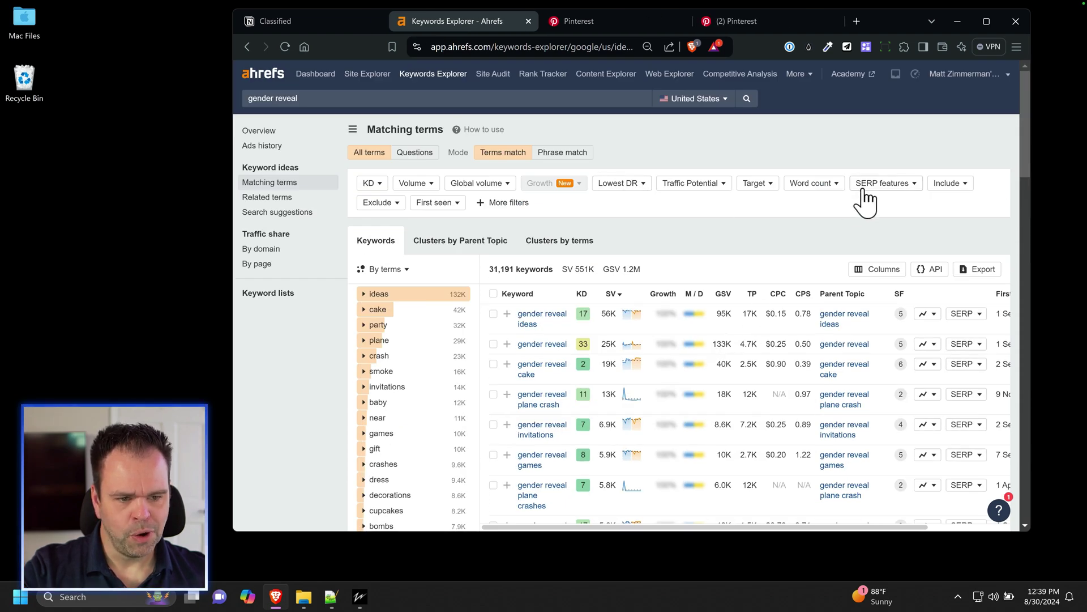
Add a Target filter excluding keywords where amazon.com ranks top 10, leaving 2,269 keywords.
{"action": "left_click", "coordinate": [761, 187]}
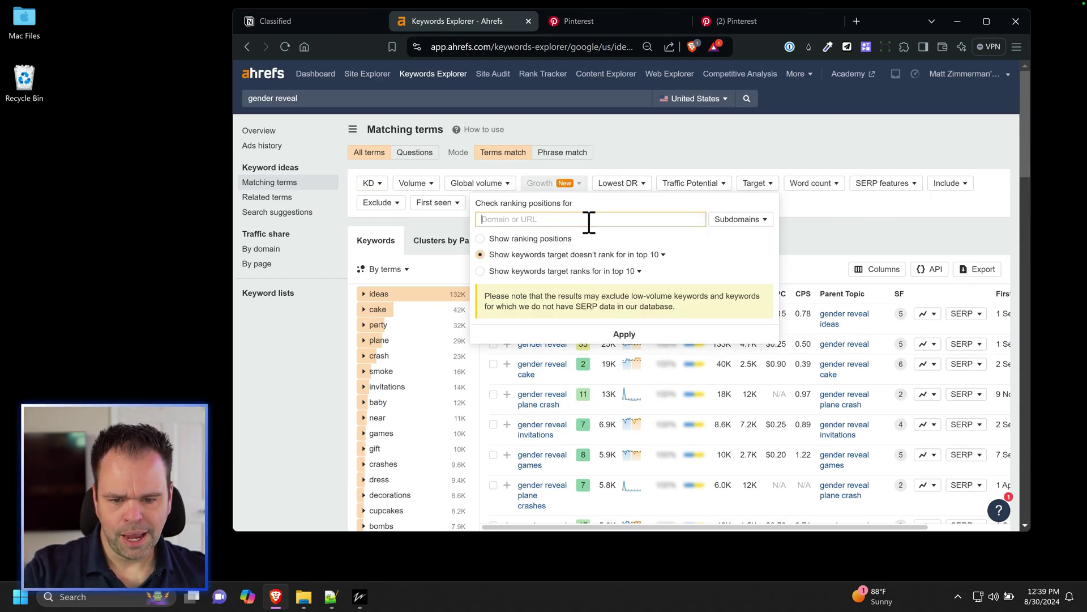
{"action": "type", "text": "amazon.com"}
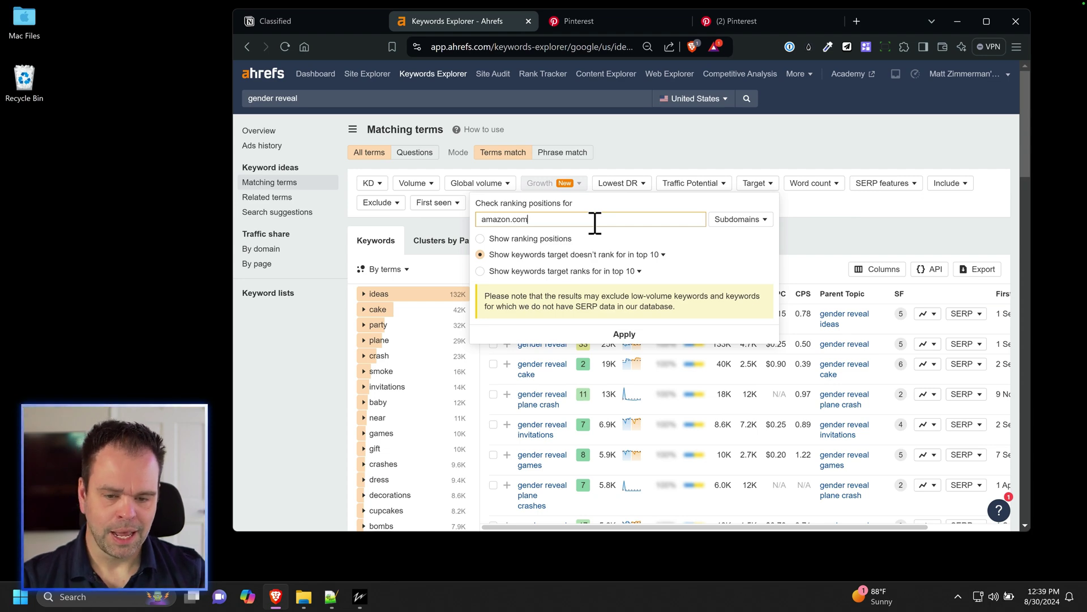
{"action": "left_click", "coordinate": [627, 335]}
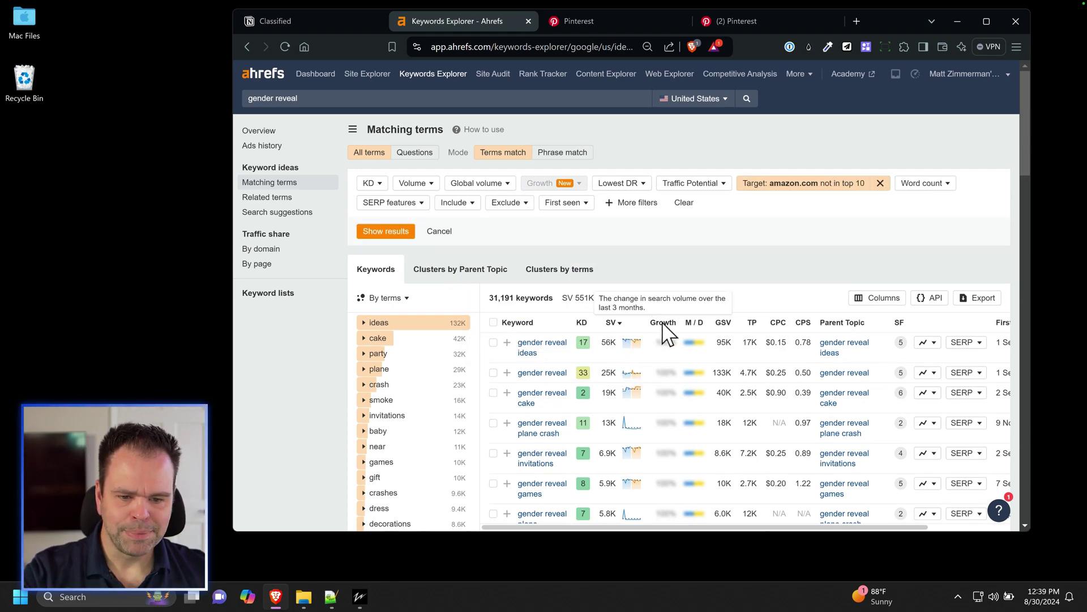
{"action": "left_click", "coordinate": [385, 232]}
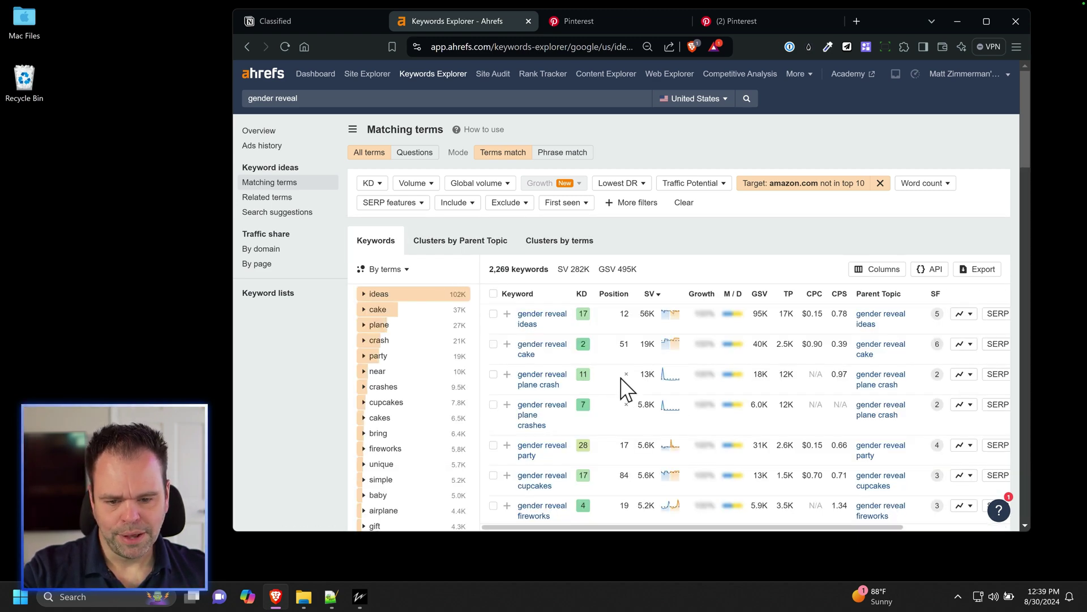
{"action": "scroll", "coordinate": [674, 399], "scroll_direction": "down", "scroll_amount": 3}
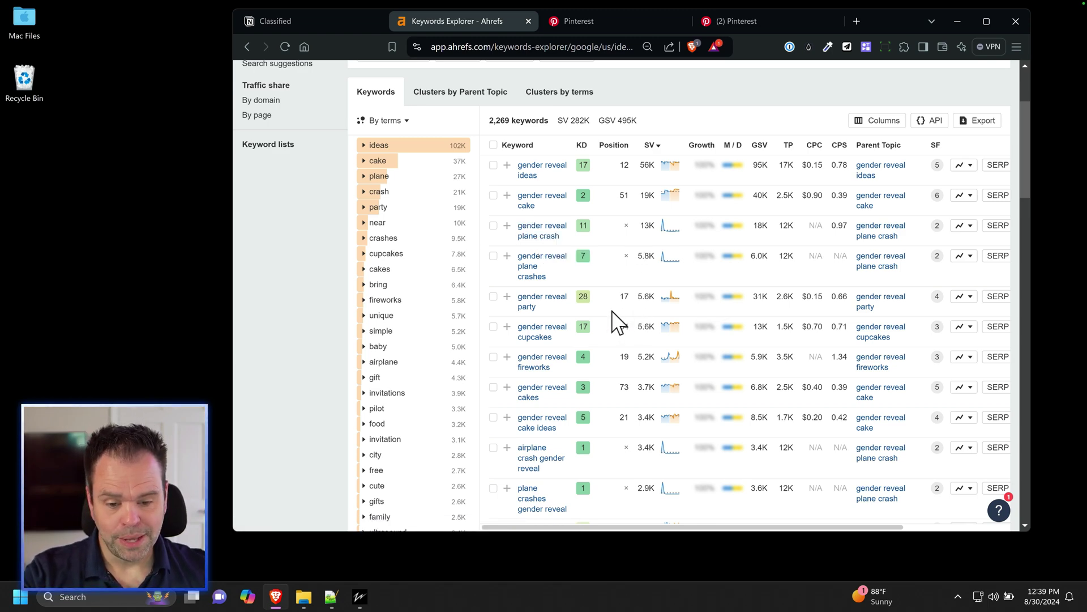
{"action": "scroll", "coordinate": [614, 321], "scroll_direction": "down", "scroll_amount": 5}
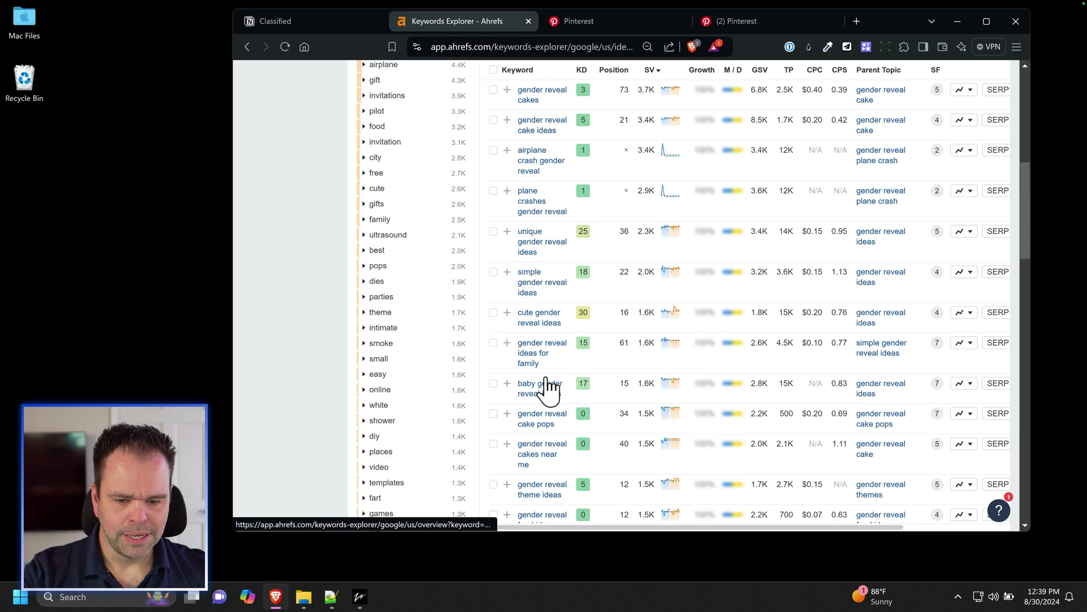
{"action": "scroll", "coordinate": [548, 387], "scroll_direction": "down", "scroll_amount": 7}
{"action": "scroll", "coordinate": [552, 385], "scroll_direction": "down", "scroll_amount": 6}
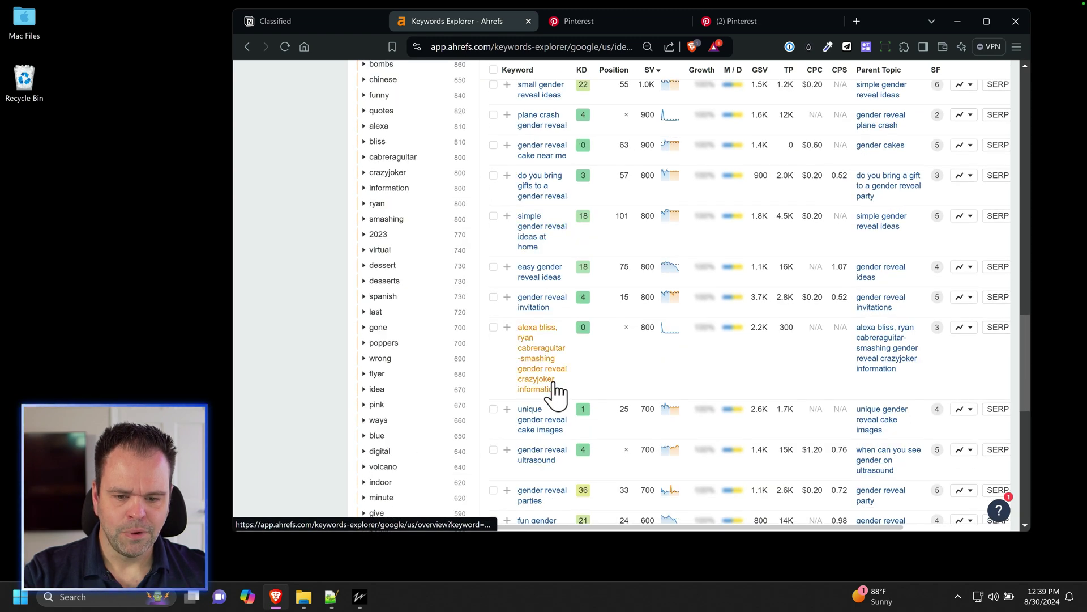
{"action": "scroll", "coordinate": [548, 414], "scroll_direction": "up", "scroll_amount": 15}
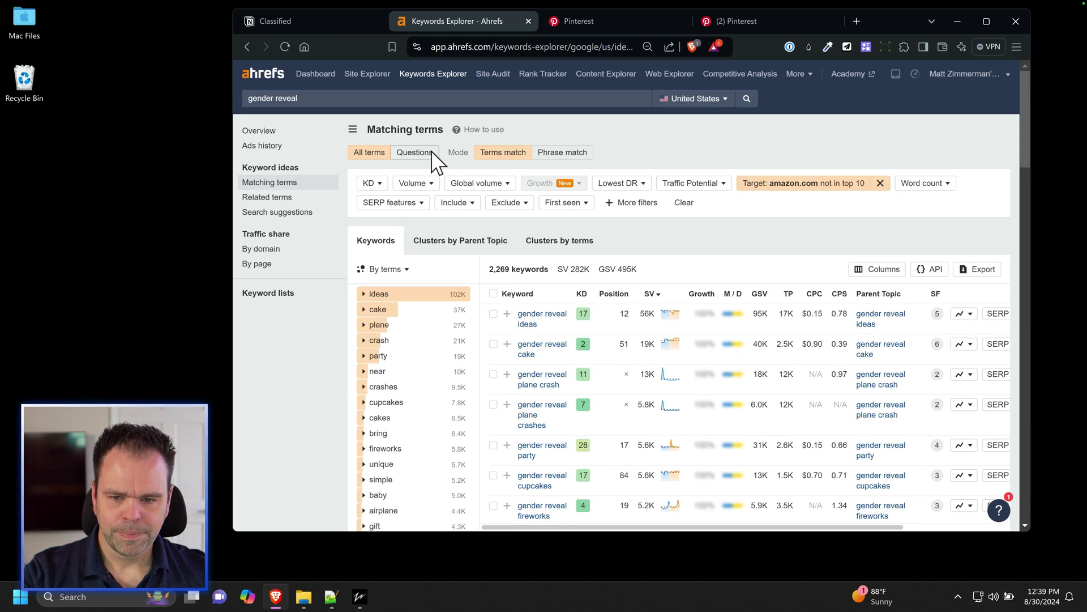
Toggle Questions to narrow the amazon-filtered list to 260 keywords, then return to Pinterest.
{"action": "left_click", "coordinate": [416, 153]}
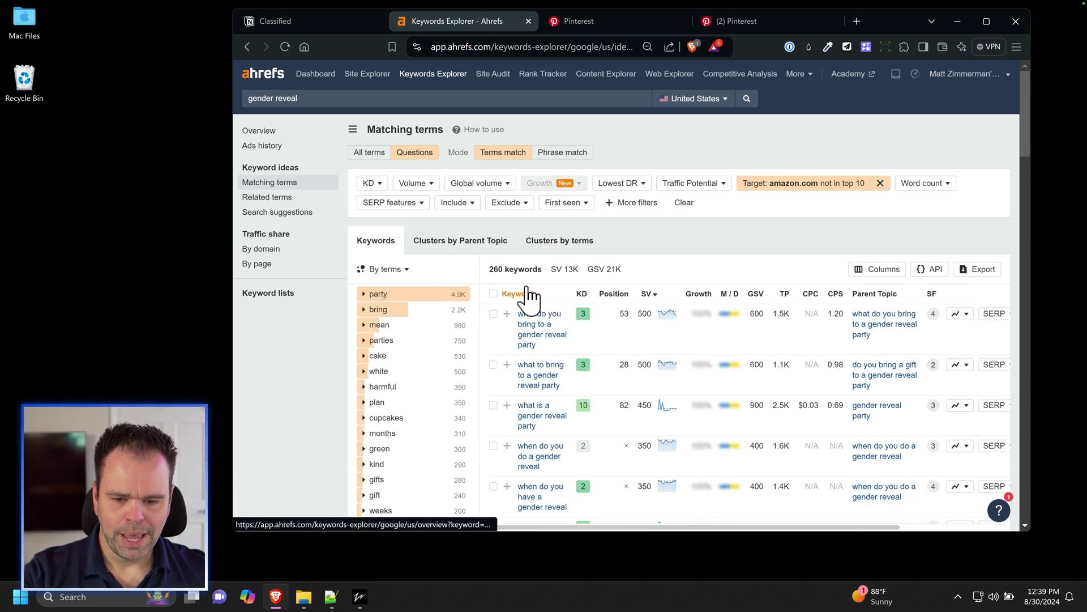
{"action": "left_click_drag", "start_coordinate": [487, 270], "coordinate": [537, 270]}
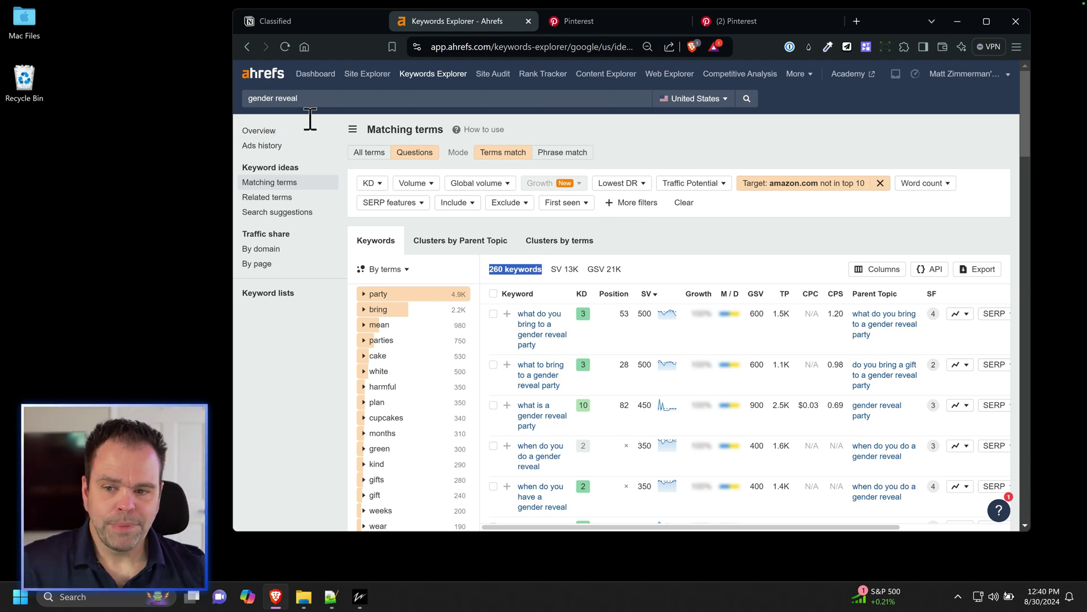
{"action": "left_click", "coordinate": [293, 97]}
{"action": "left_click", "coordinate": [592, 22]}
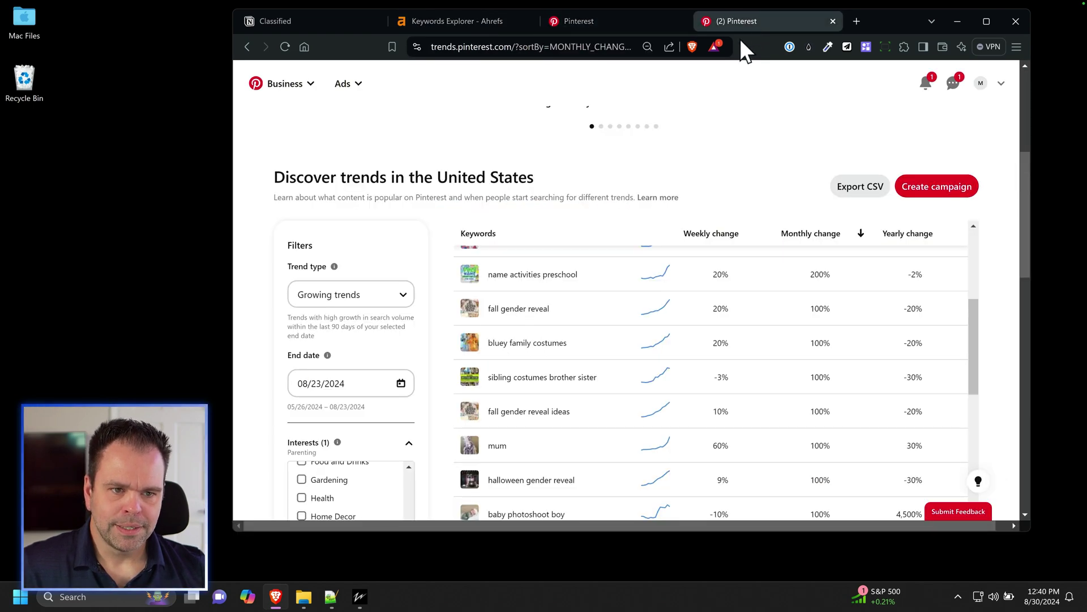
Scroll the Parenting growing list, past halloween gender reveal at 100% monthly.
{"action": "scroll", "coordinate": [431, 354], "scroll_direction": "down", "scroll_amount": 1}
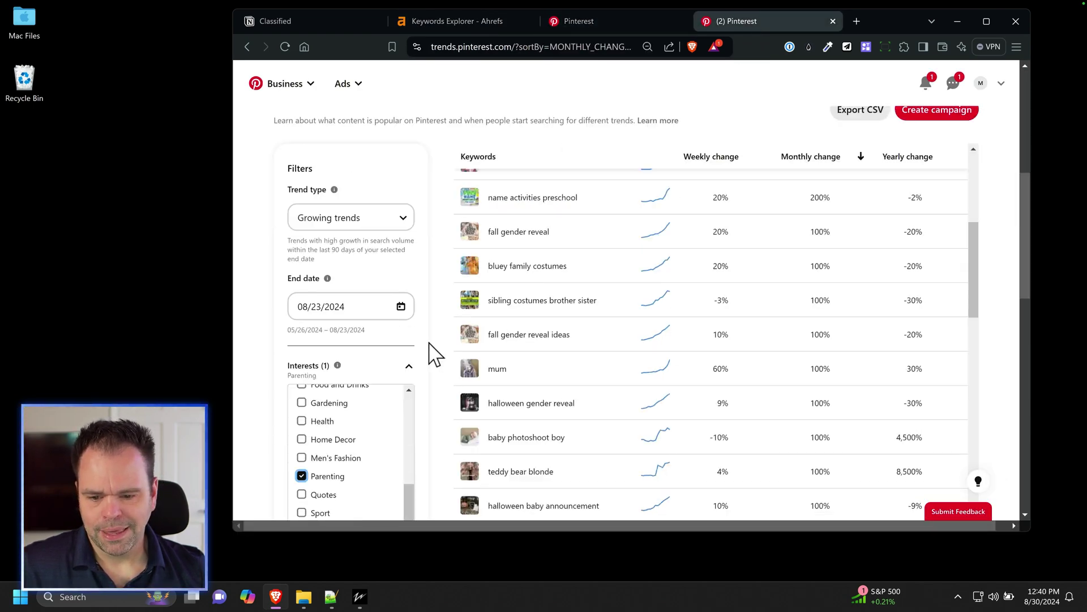
{"action": "scroll", "coordinate": [430, 354], "scroll_direction": "down", "scroll_amount": 1}
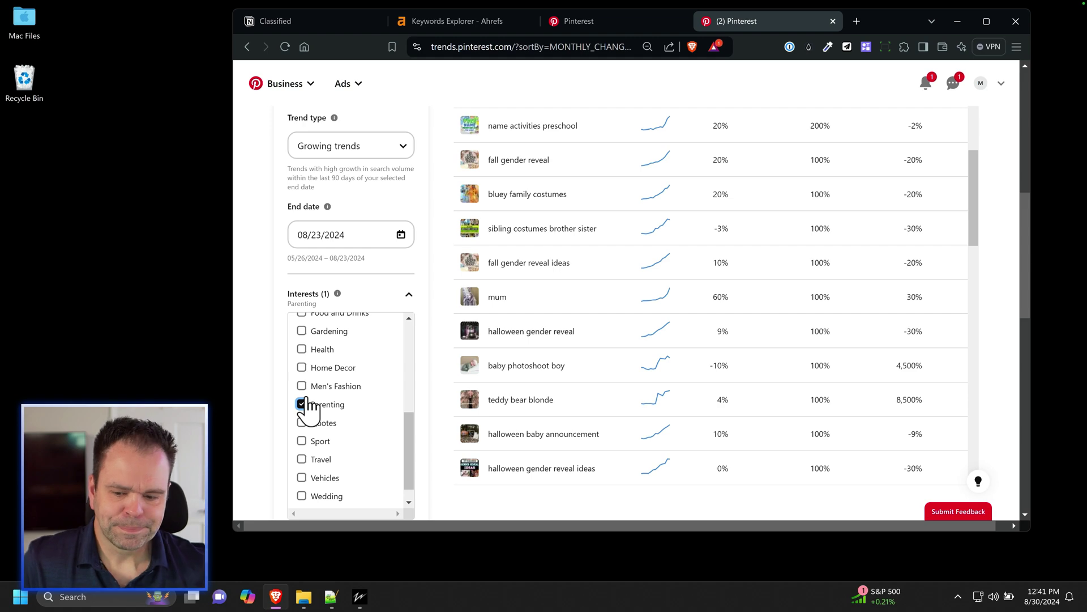
{"action": "left_click", "coordinate": [304, 406]}
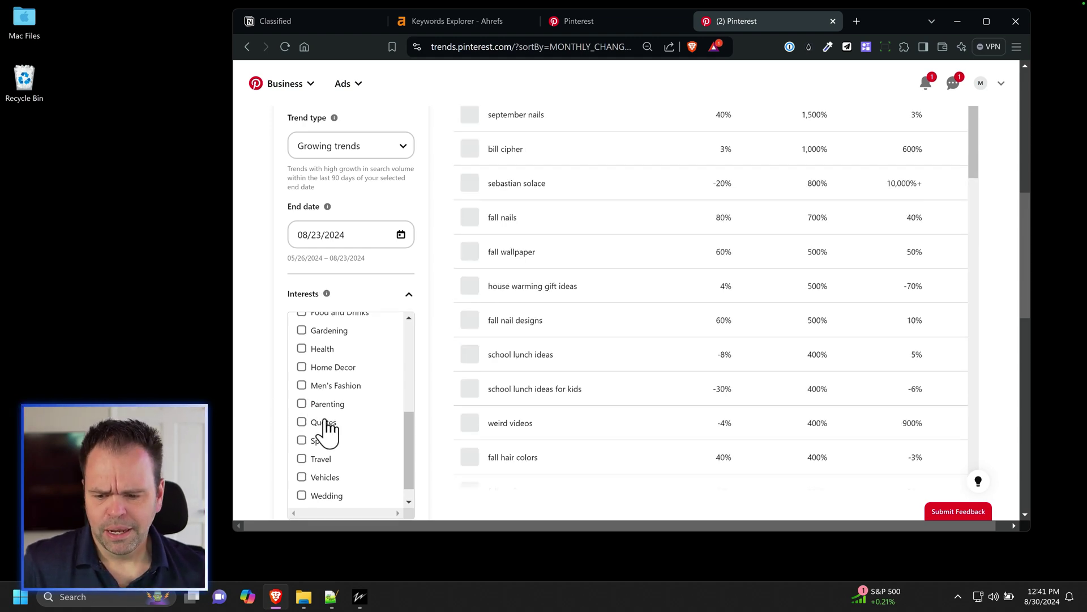
{"action": "scroll", "coordinate": [334, 431], "scroll_direction": "up", "scroll_amount": 3}
{"action": "scroll", "coordinate": [362, 432], "scroll_direction": "down", "scroll_amount": 1}
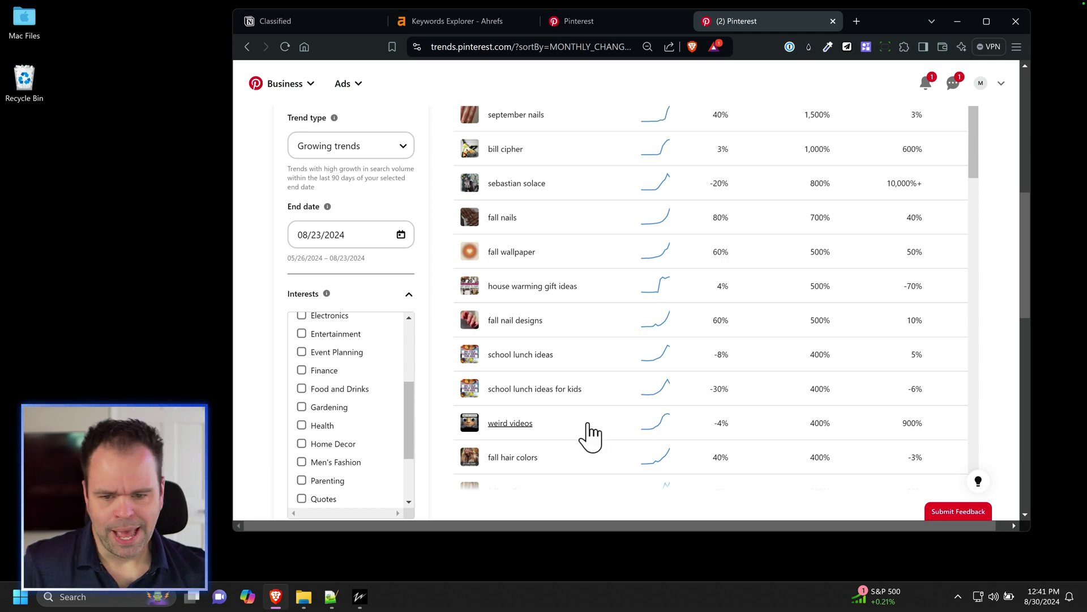
{"action": "left_click", "coordinate": [302, 389]}
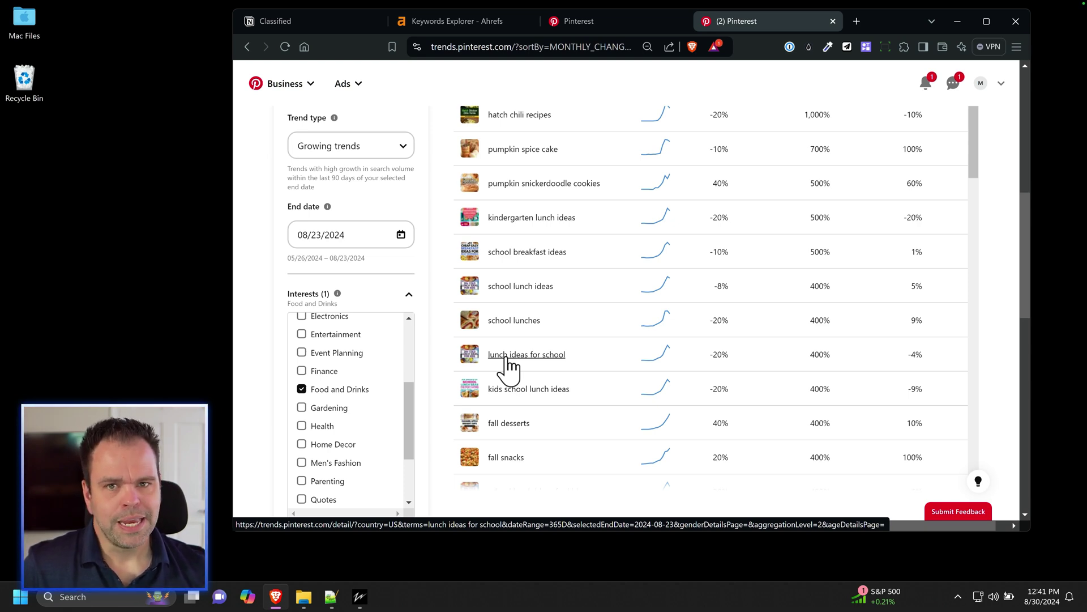
{"action": "scroll", "coordinate": [508, 368], "scroll_direction": "down", "scroll_amount": 20}
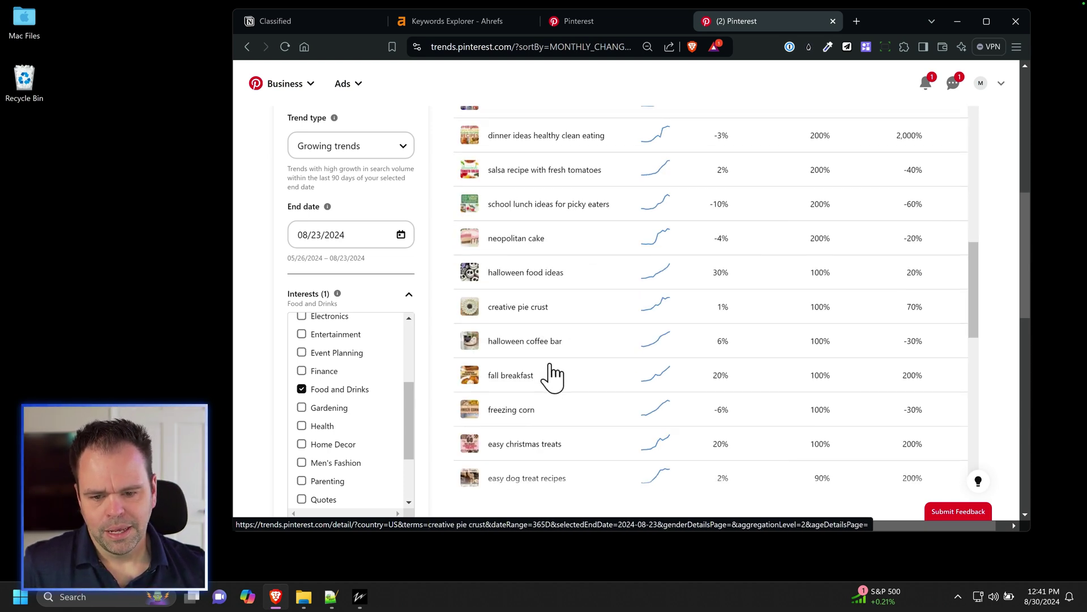
{"action": "scroll", "coordinate": [561, 379], "scroll_direction": "down", "scroll_amount": 10}
{"action": "scroll", "coordinate": [559, 389], "scroll_direction": "up", "scroll_amount": 10}
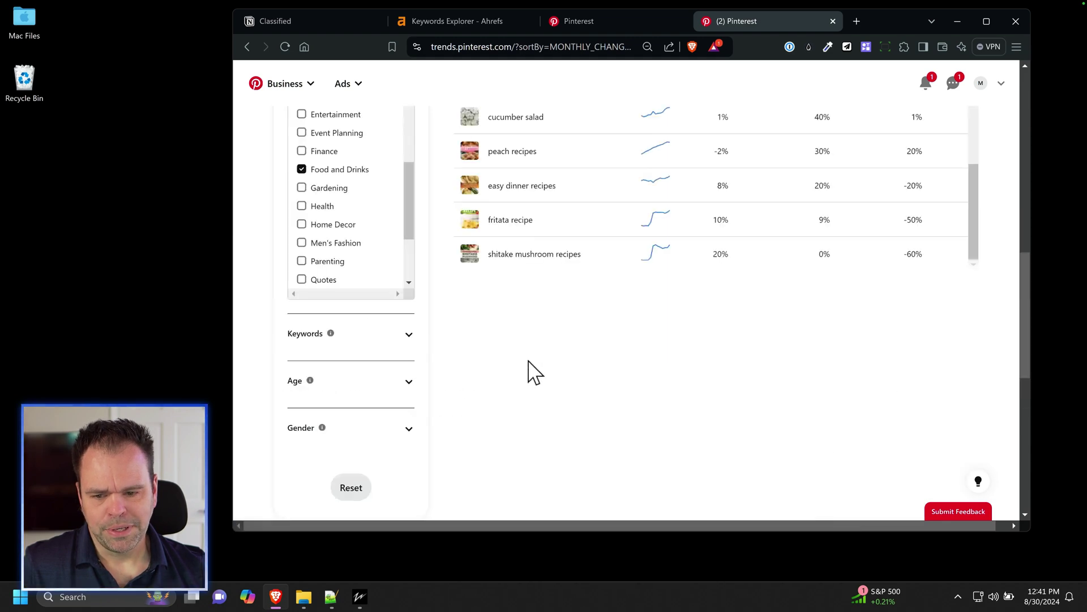
{"action": "left_click", "coordinate": [301, 411]}
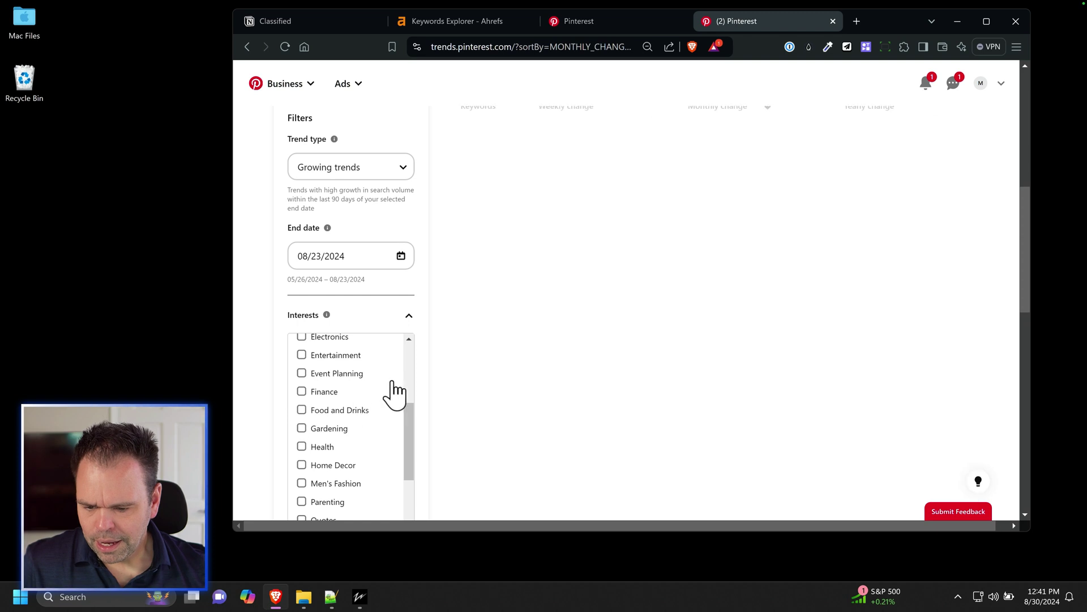
Add the Design and Home Decor interests to the growing-trends filter.
{"action": "scroll", "coordinate": [405, 391], "scroll_direction": "up", "scroll_amount": 3}
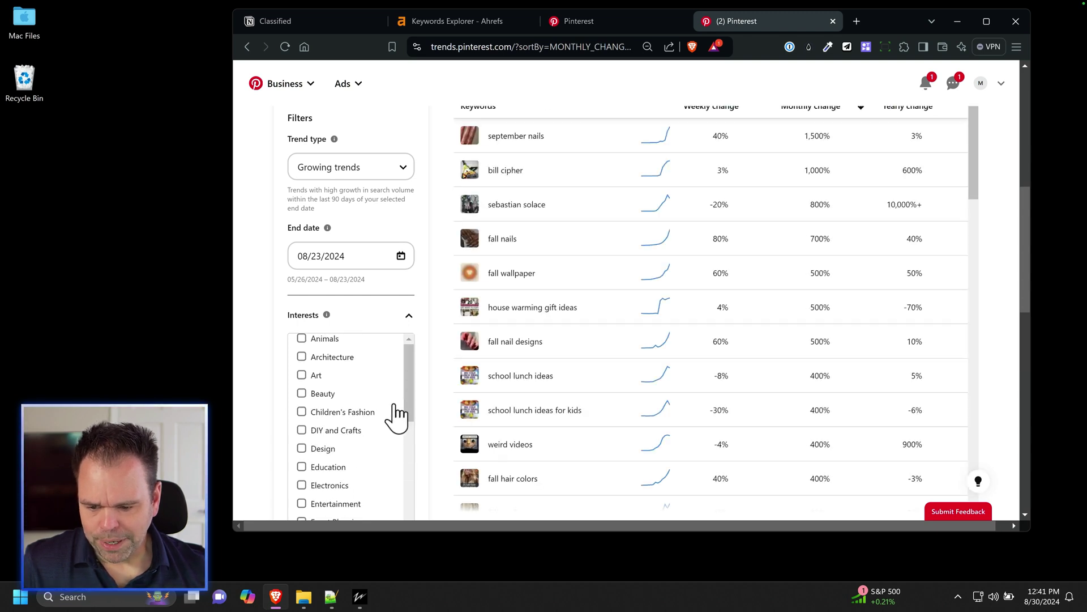
{"action": "left_click", "coordinate": [302, 448]}
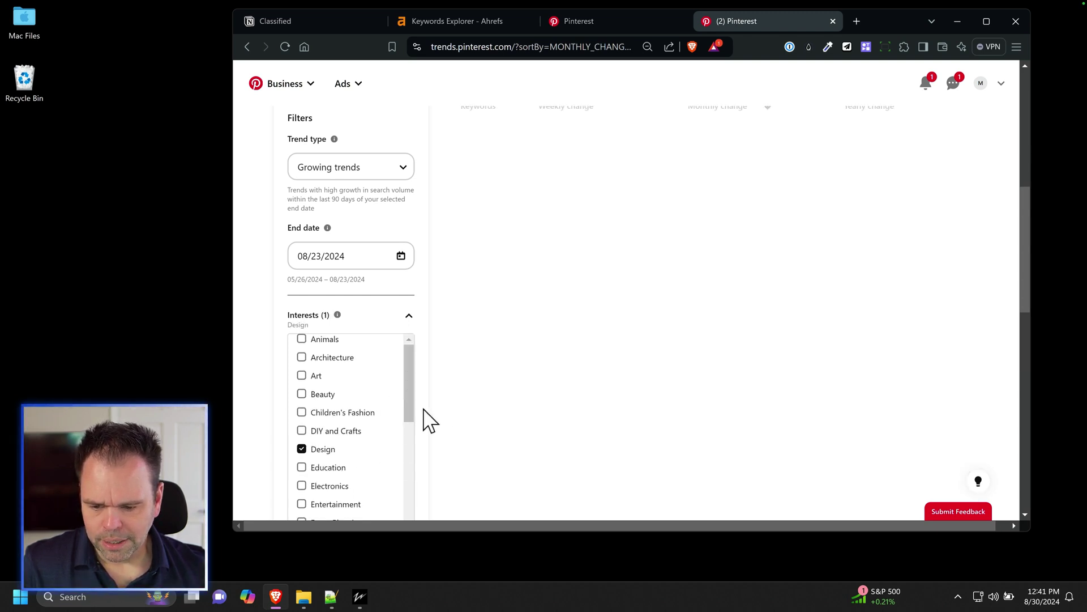
{"action": "scroll", "coordinate": [425, 417], "scroll_direction": "down", "scroll_amount": 3}
{"action": "scroll", "coordinate": [409, 322], "scroll_direction": "down", "scroll_amount": 3}
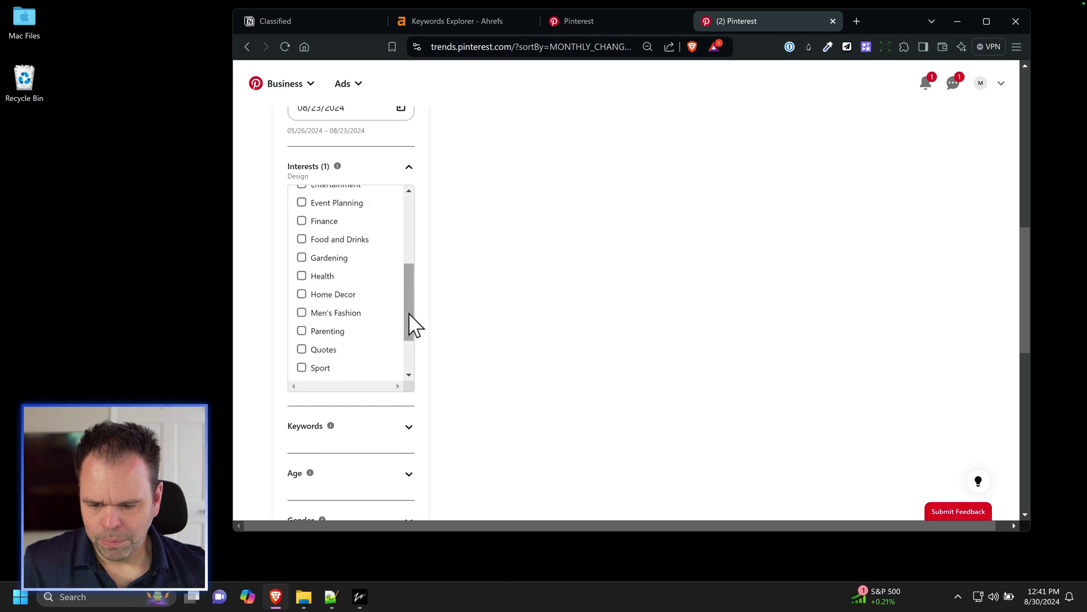
{"action": "left_click", "coordinate": [301, 294]}
{"action": "scroll", "coordinate": [403, 350], "scroll_direction": "up", "scroll_amount": 3}
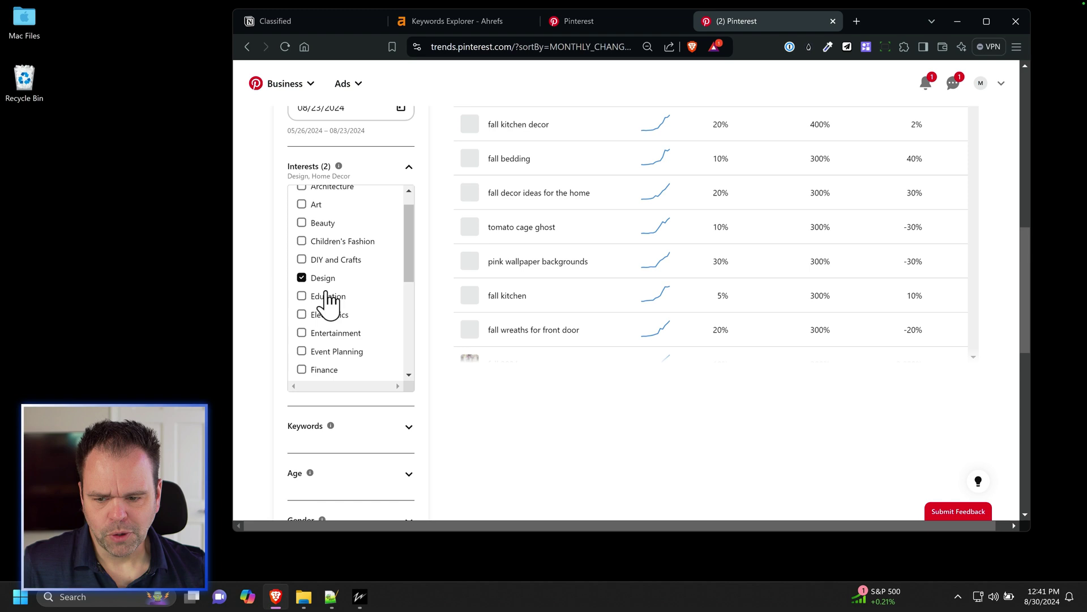
{"action": "scroll", "coordinate": [418, 325], "scroll_direction": "down", "scroll_amount": 3}
{"action": "scroll", "coordinate": [509, 347], "scroll_direction": "up", "scroll_amount": 5}
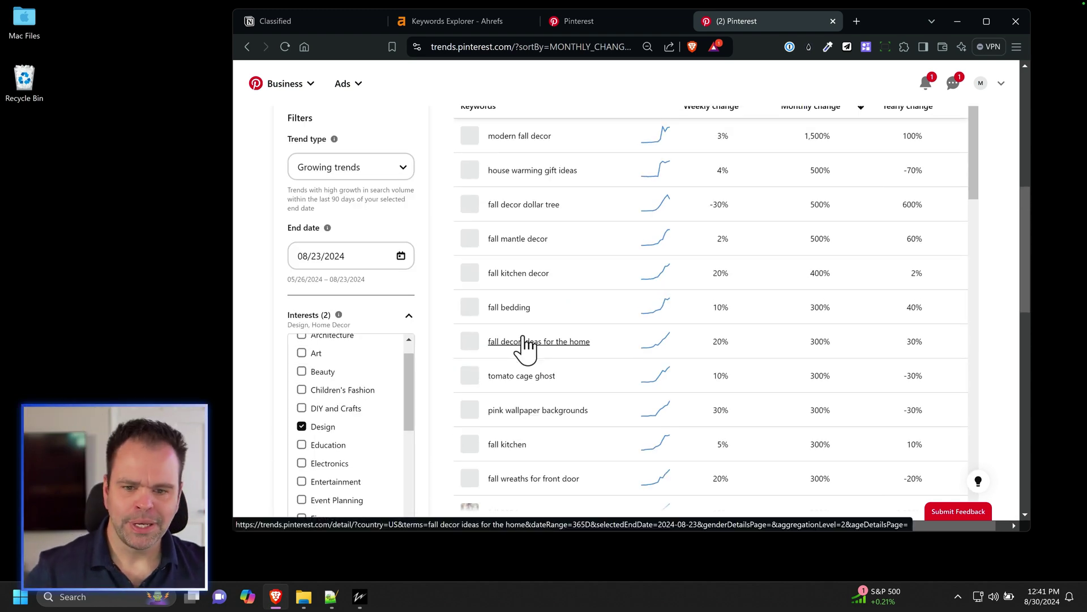
{"action": "scroll", "coordinate": [526, 346], "scroll_direction": "up", "scroll_amount": 3}
Rank the trends by monthly change, led by fall decor at 200% and rv living room at 60%.
{"action": "left_click", "coordinate": [814, 262]}
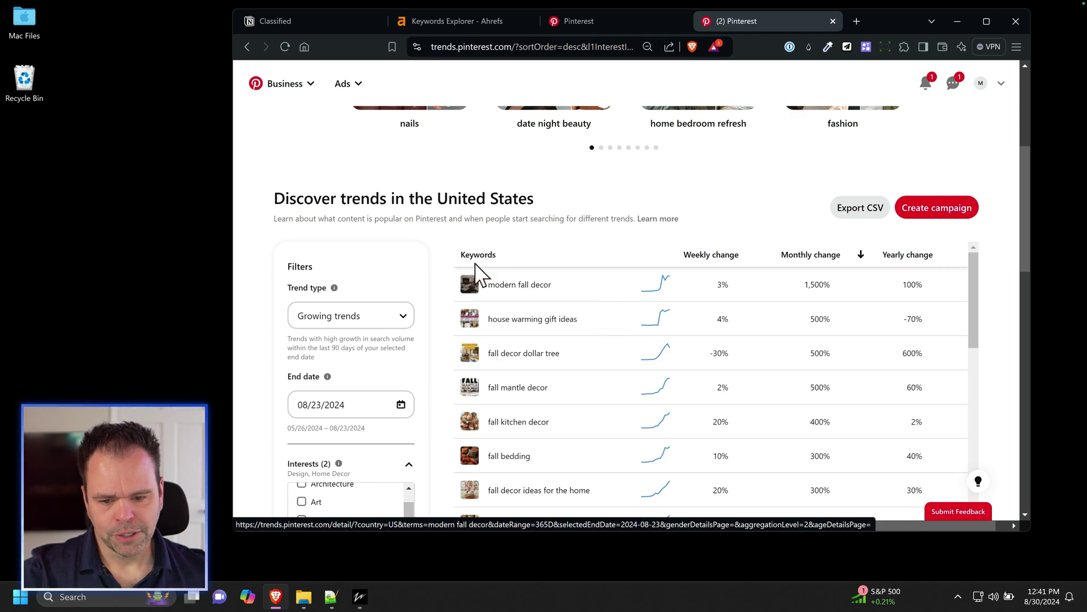
{"action": "scroll", "coordinate": [449, 279], "scroll_direction": "down", "scroll_amount": 3}
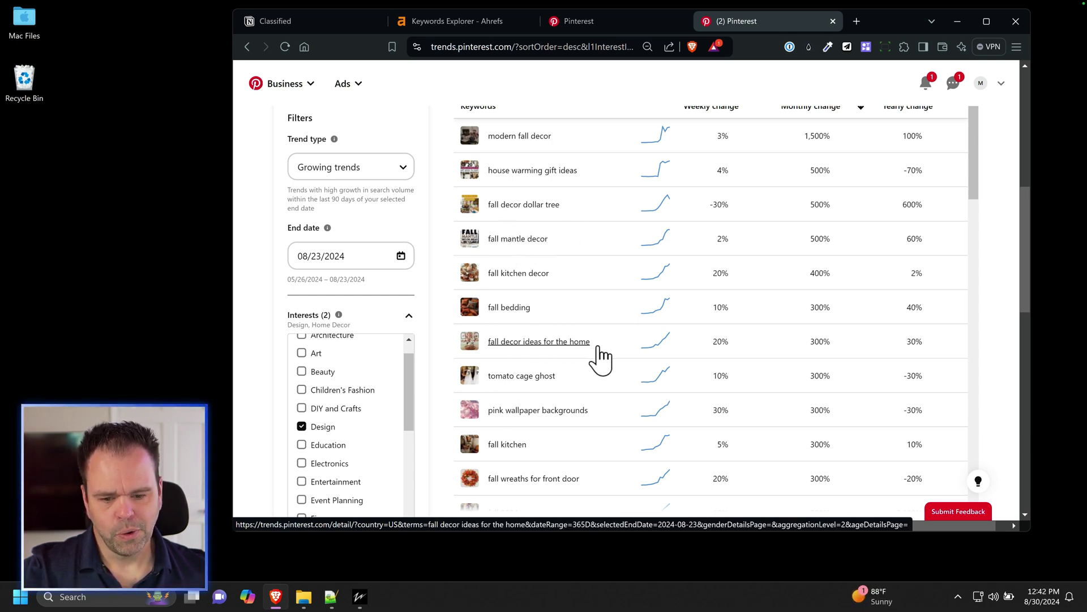
{"action": "scroll", "coordinate": [561, 436], "scroll_direction": "down", "scroll_amount": 3}
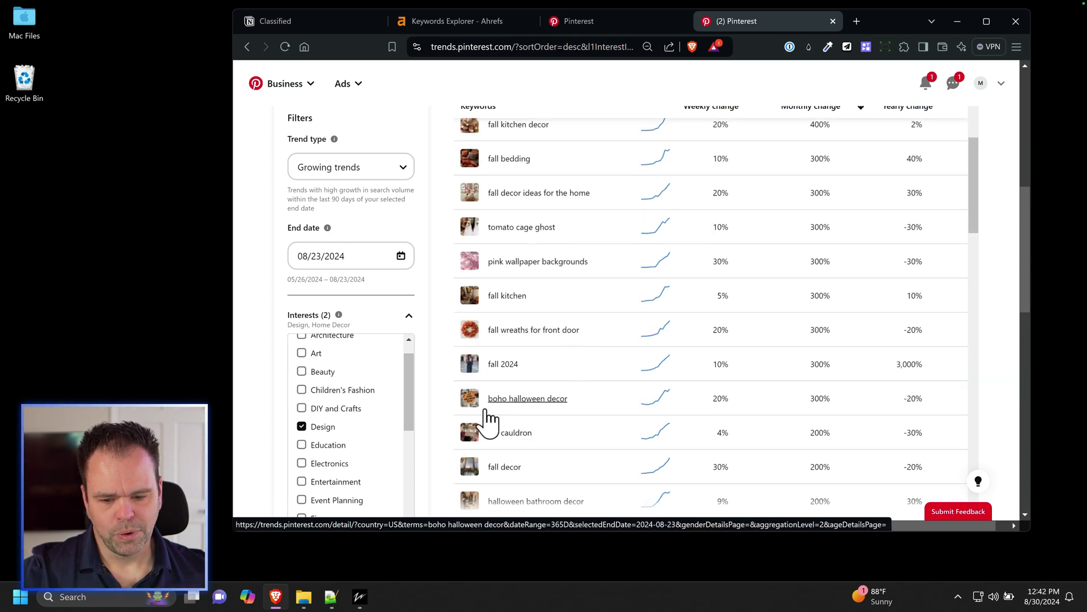
{"action": "scroll", "coordinate": [541, 416], "scroll_direction": "down", "scroll_amount": 3}
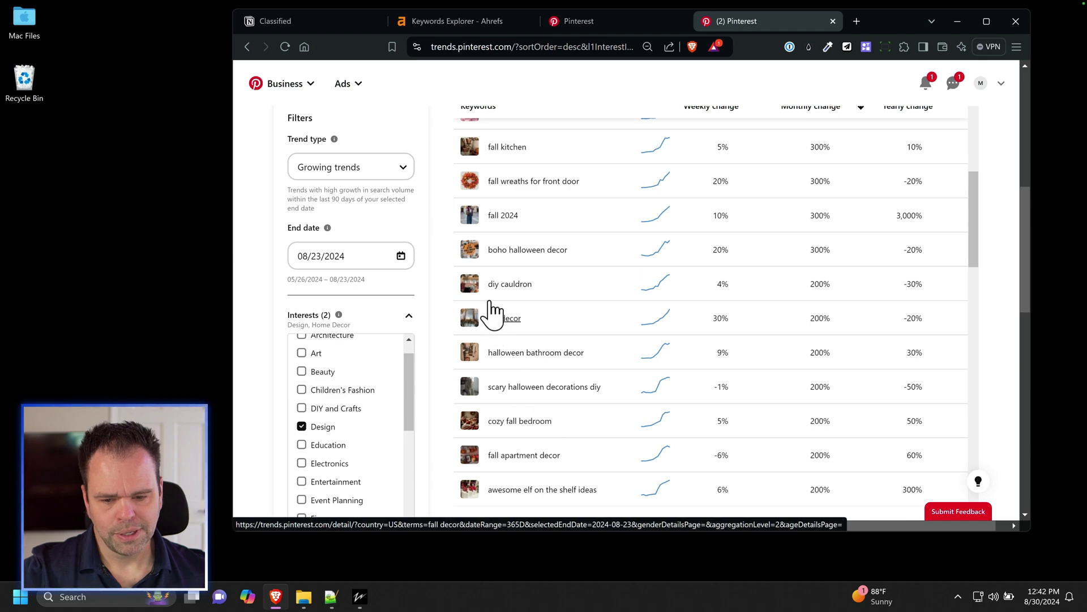
{"action": "scroll", "coordinate": [553, 382], "scroll_direction": "down", "scroll_amount": 6}
{"action": "scroll", "coordinate": [559, 388], "scroll_direction": "up", "scroll_amount": 3}
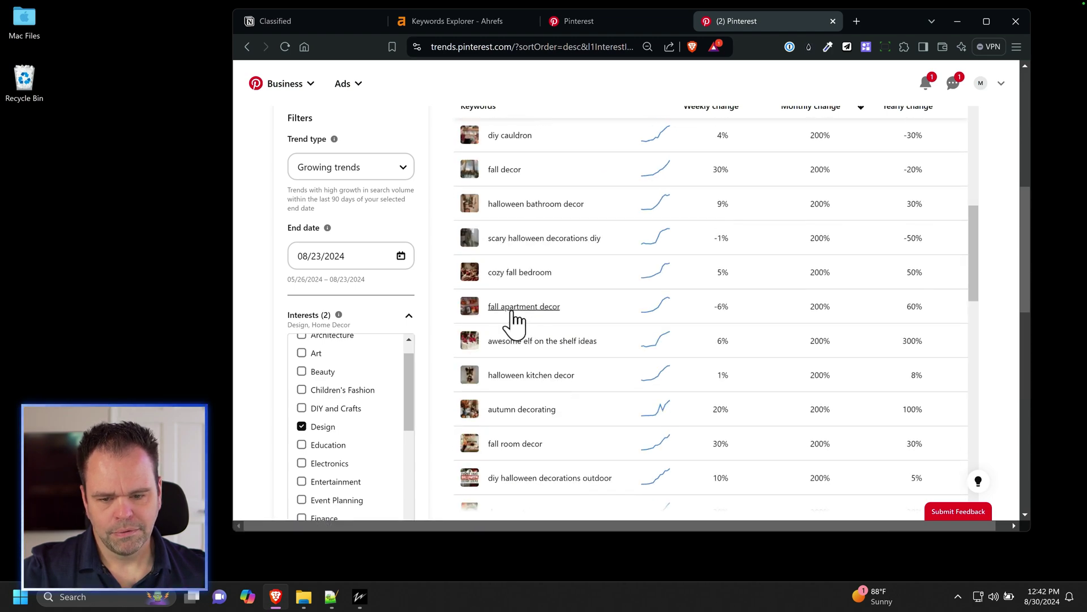
{"action": "scroll", "coordinate": [588, 397], "scroll_direction": "down", "scroll_amount": 12}
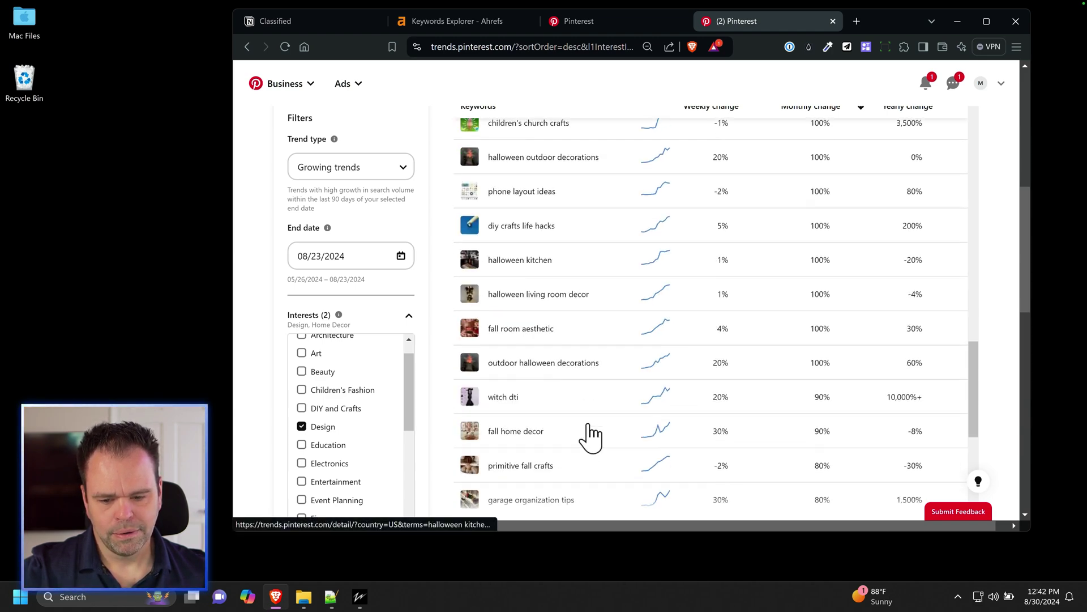
{"action": "scroll", "coordinate": [589, 426], "scroll_direction": "down", "scroll_amount": 5}
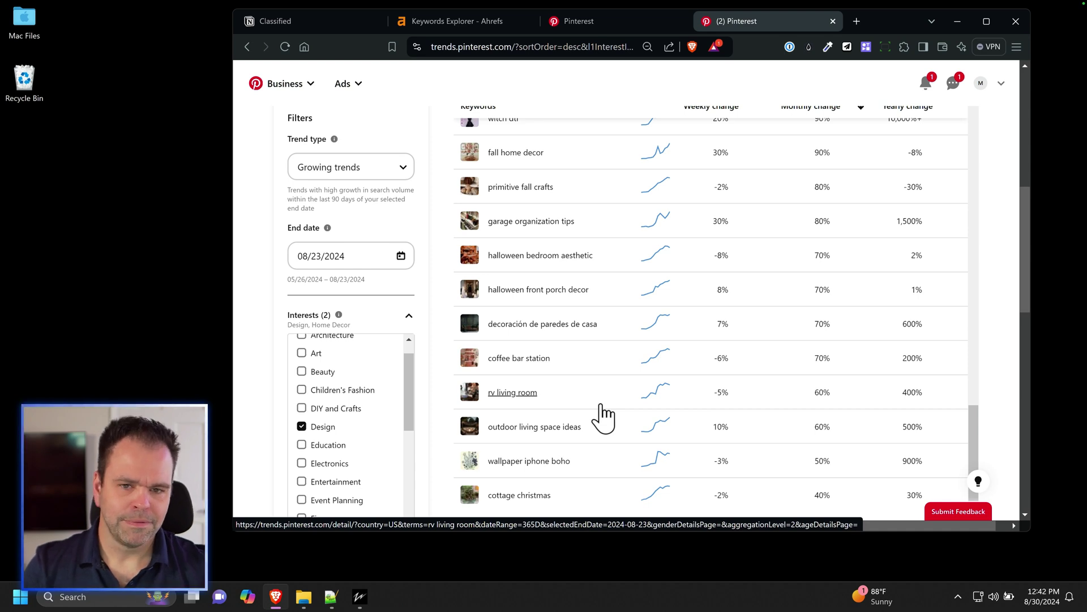
Run a Keywords Explorer search for 'decor ideas' in Ahrefs.
{"action": "left_click", "coordinate": [450, 23]}
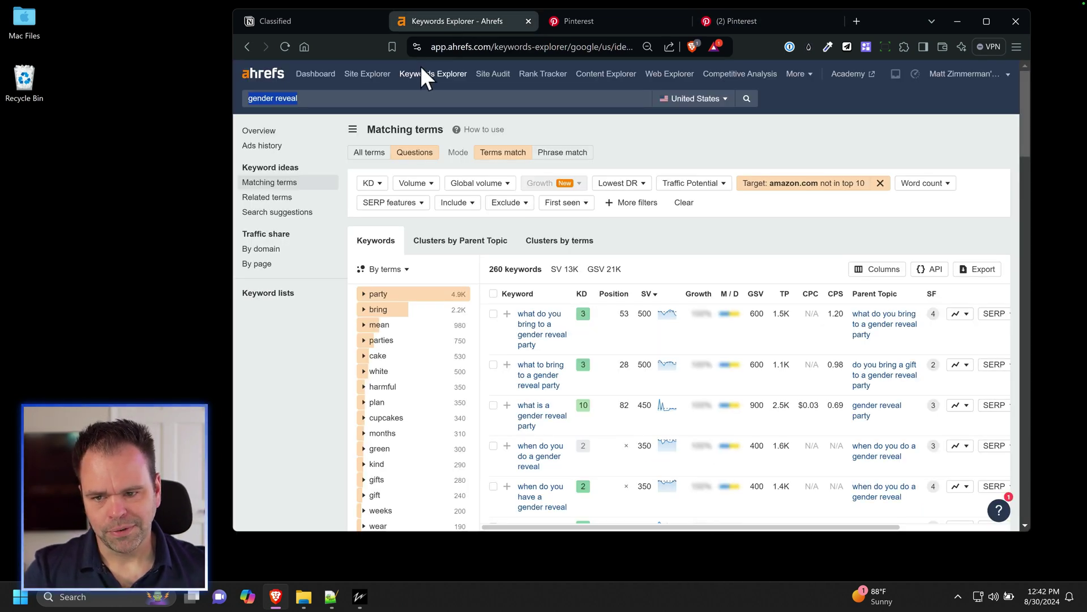
{"action": "type", "text": "decor"}
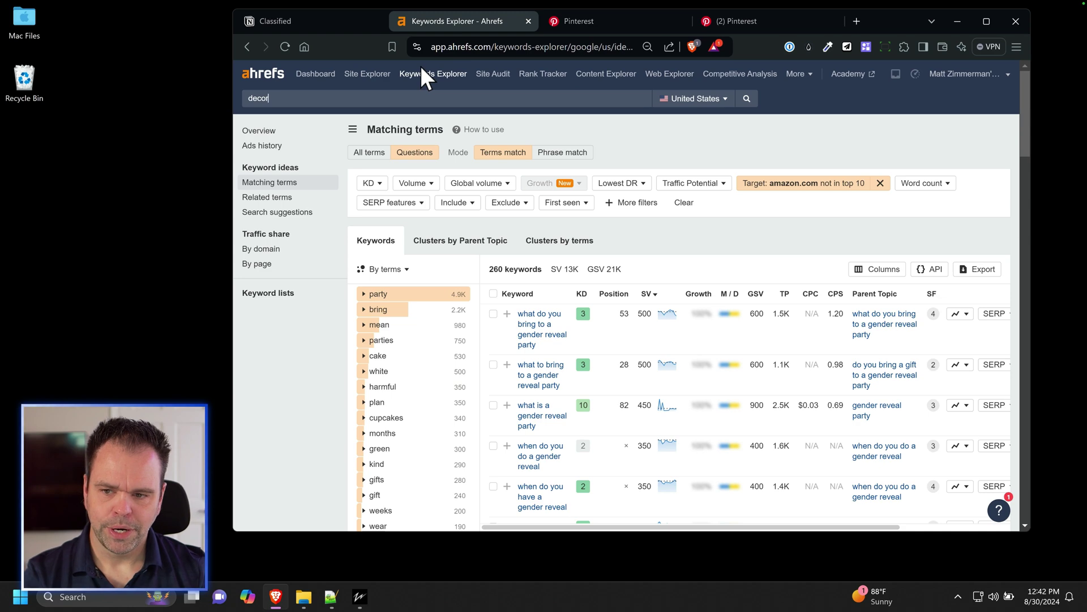
{"action": "key", "text": "Return"}
{"action": "type", "text": "ideas"}
{"action": "key", "text": "Return"}
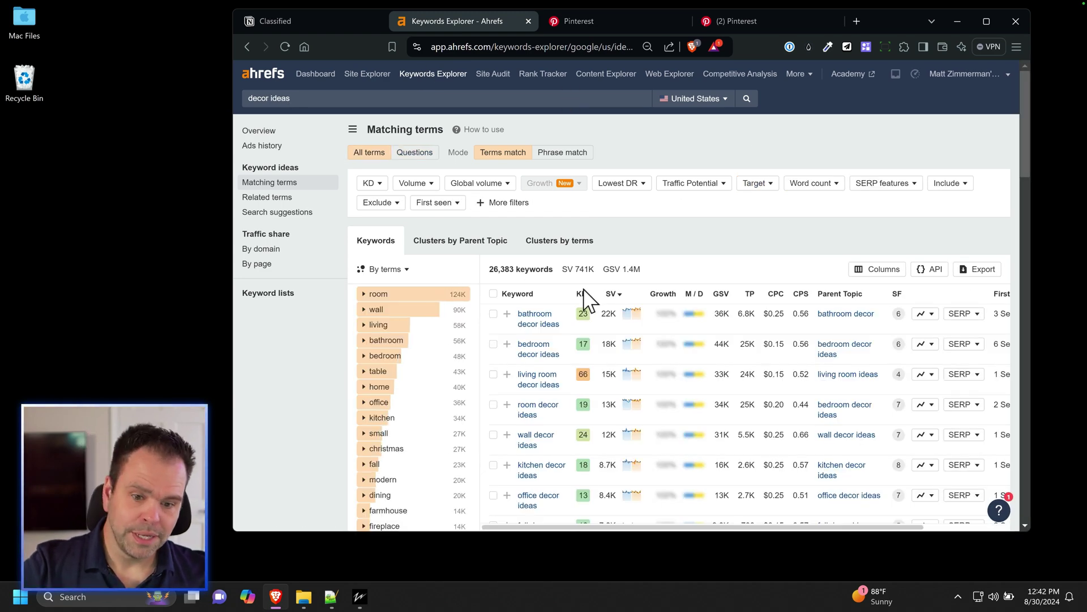
Review the 26,383 matching terms and move to page 2, starting at tv stand decor ideas.
{"action": "scroll", "coordinate": [679, 278], "scroll_direction": "down", "scroll_amount": 3}
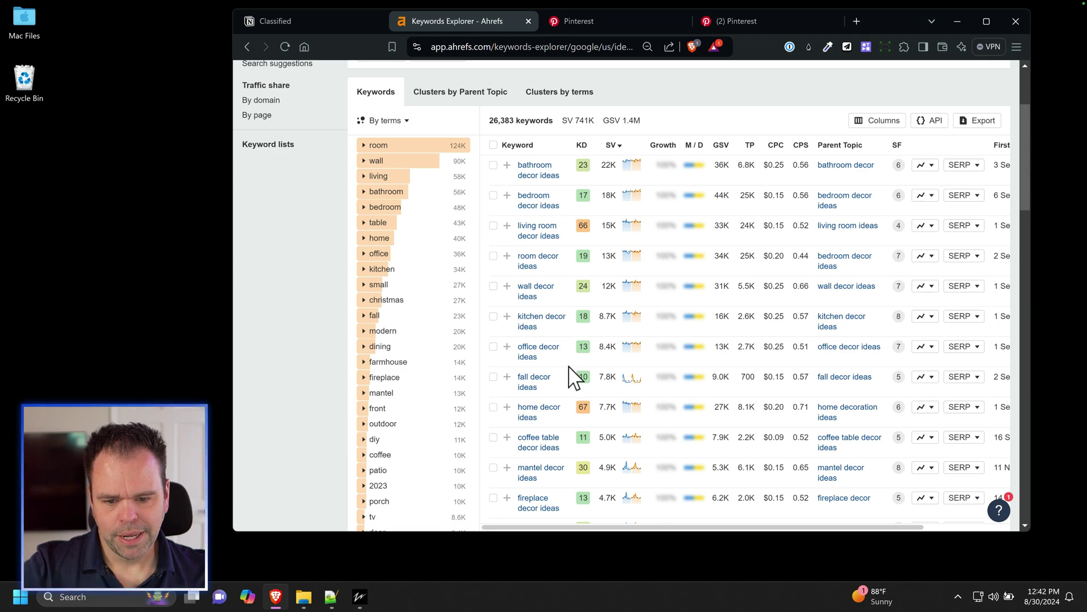
{"action": "scroll", "coordinate": [573, 368], "scroll_direction": "down", "scroll_amount": 5}
{"action": "scroll", "coordinate": [578, 384], "scroll_direction": "down", "scroll_amount": 2}
{"action": "scroll", "coordinate": [587, 283], "scroll_direction": "up", "scroll_amount": 5}
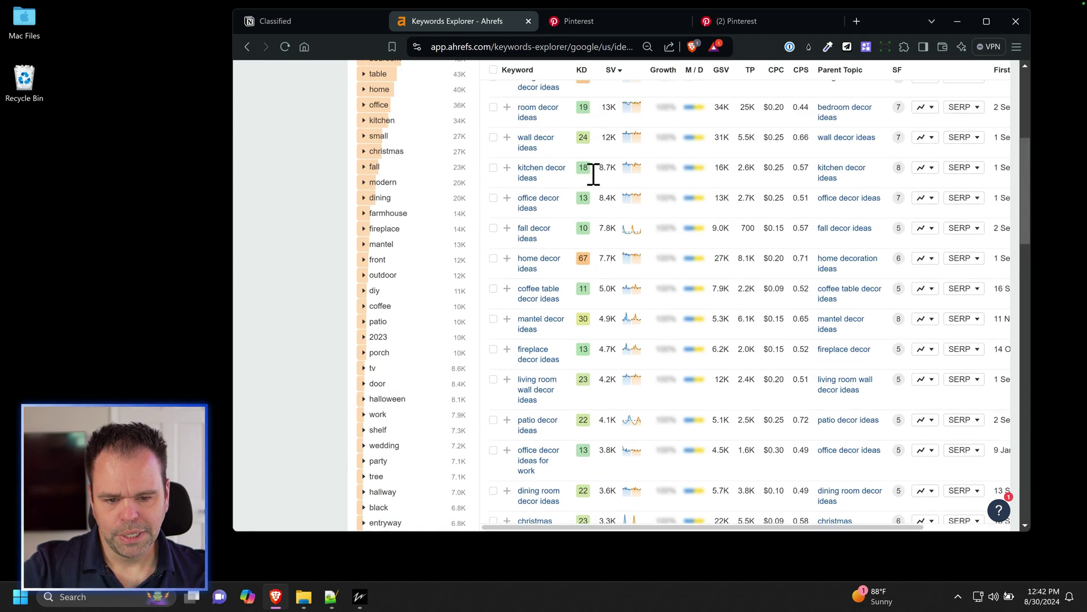
{"action": "scroll", "coordinate": [614, 204], "scroll_direction": "up", "scroll_amount": 2}
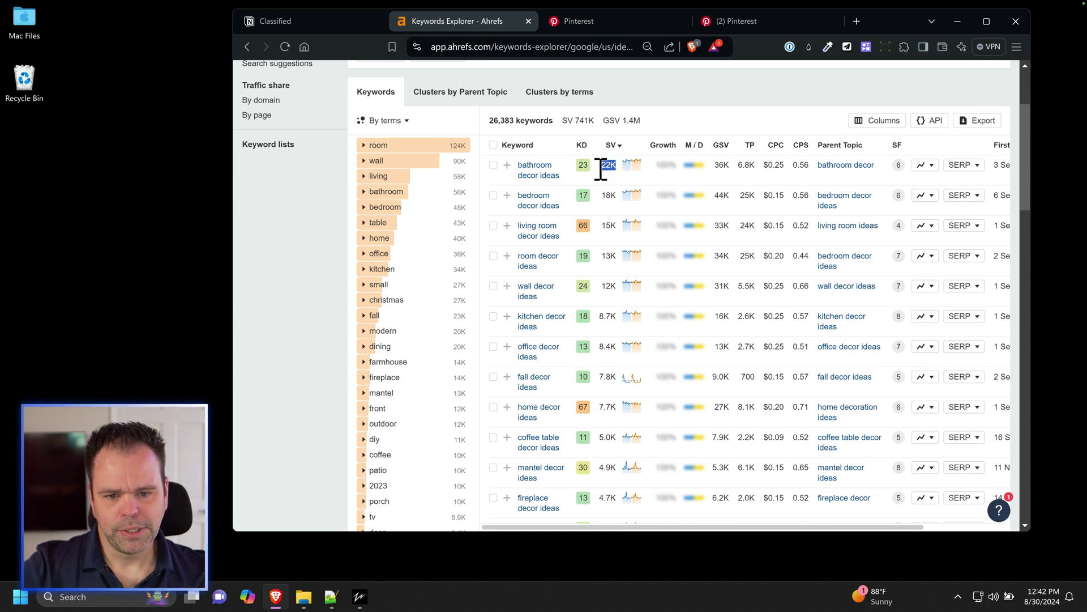
{"action": "scroll", "coordinate": [561, 306], "scroll_direction": "down", "scroll_amount": 3}
{"action": "scroll", "coordinate": [558, 326], "scroll_direction": "down", "scroll_amount": 9}
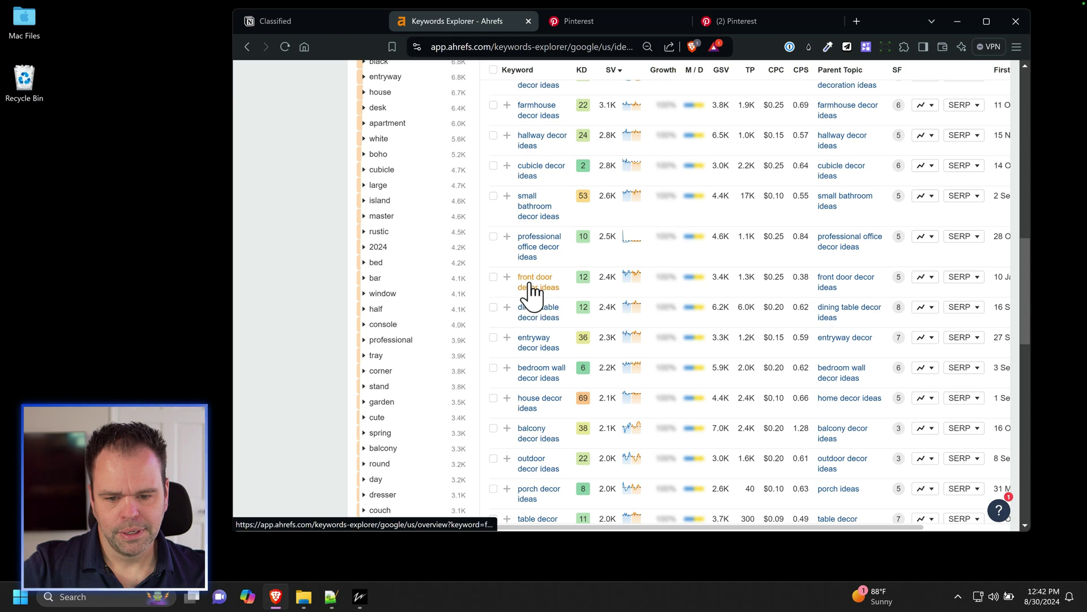
{"action": "scroll", "coordinate": [558, 370], "scroll_direction": "down", "scroll_amount": 6}
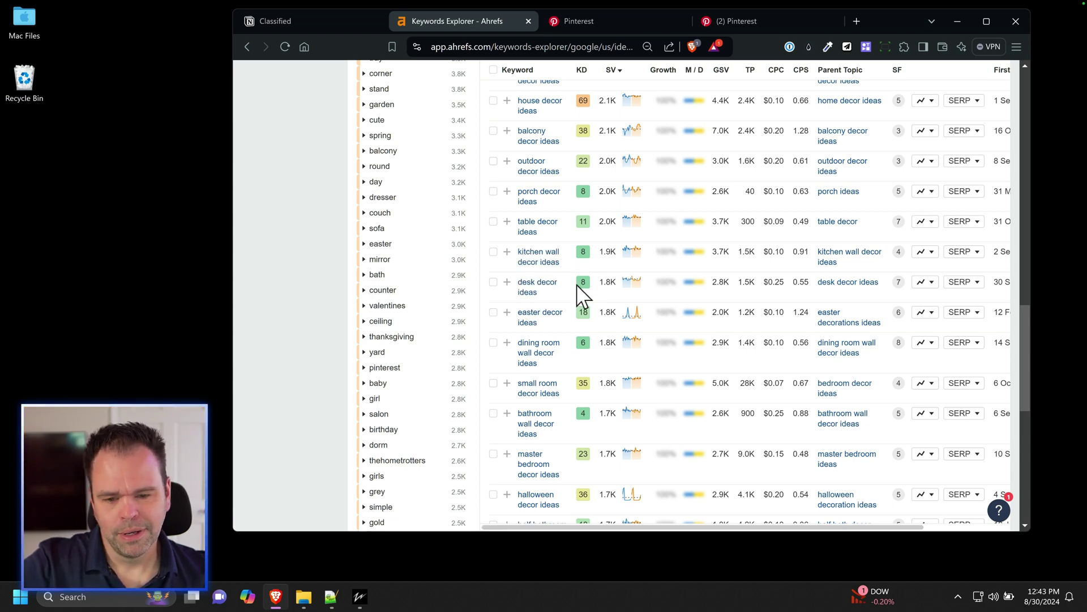
{"action": "scroll", "coordinate": [578, 306], "scroll_direction": "down", "scroll_amount": 6}
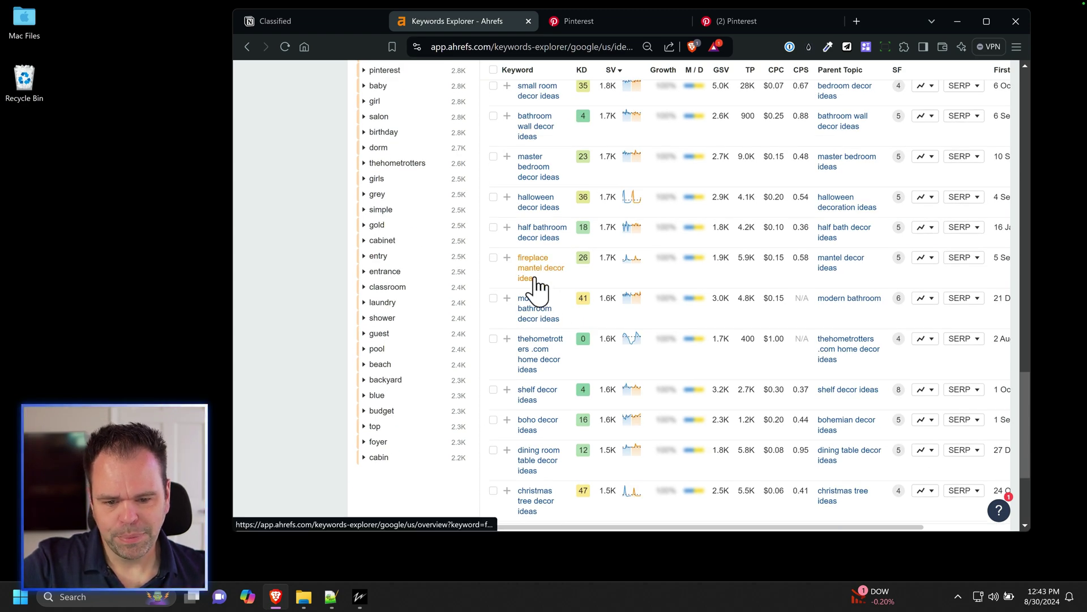
{"action": "scroll", "coordinate": [552, 334], "scroll_direction": "down", "scroll_amount": 3}
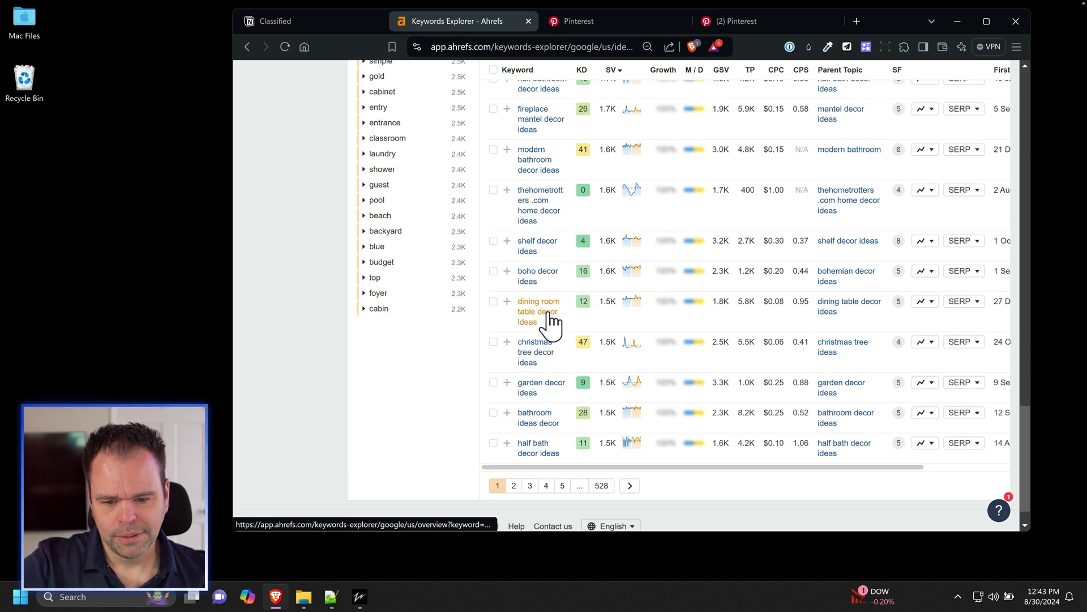
{"action": "left_click", "coordinate": [514, 486]}
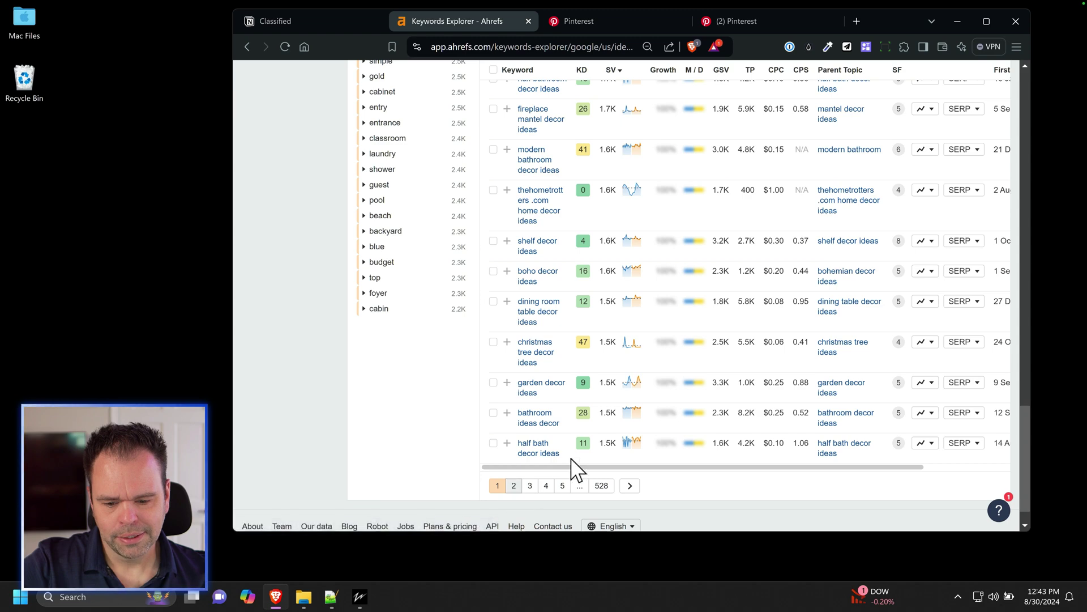
{"action": "scroll", "coordinate": [580, 430], "scroll_direction": "up", "scroll_amount": 3}
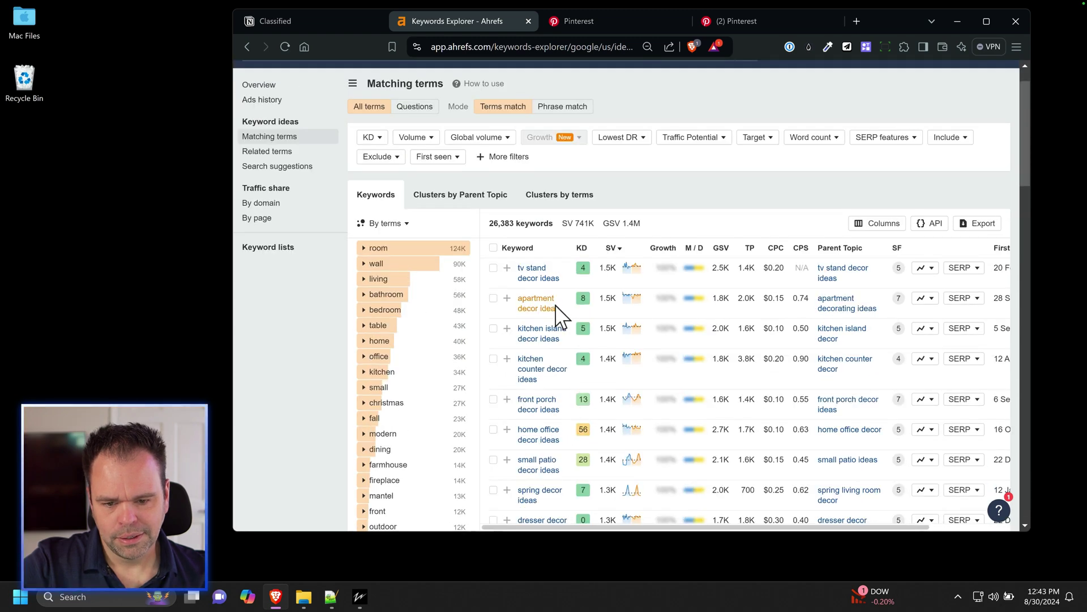
{"action": "scroll", "coordinate": [560, 444], "scroll_direction": "down", "scroll_amount": 5}
{"action": "scroll", "coordinate": [561, 445], "scroll_direction": "up", "scroll_amount": 8}
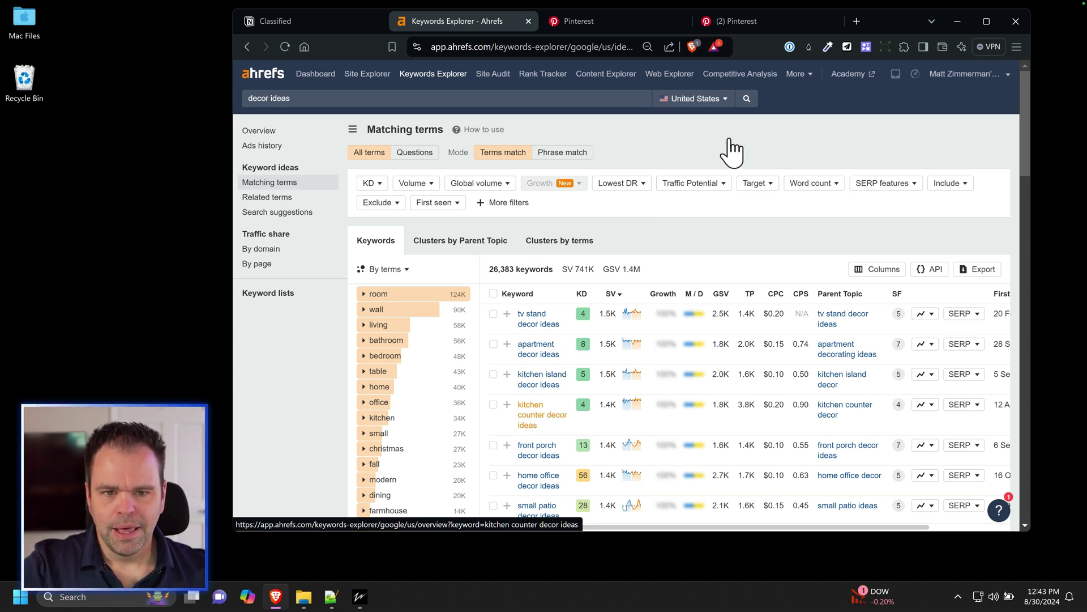
Replace the old Pinterest search with 'fall decor ideas' and run it.
{"action": "left_click", "coordinate": [652, 23]}
{"action": "left_click", "coordinate": [605, 82]}
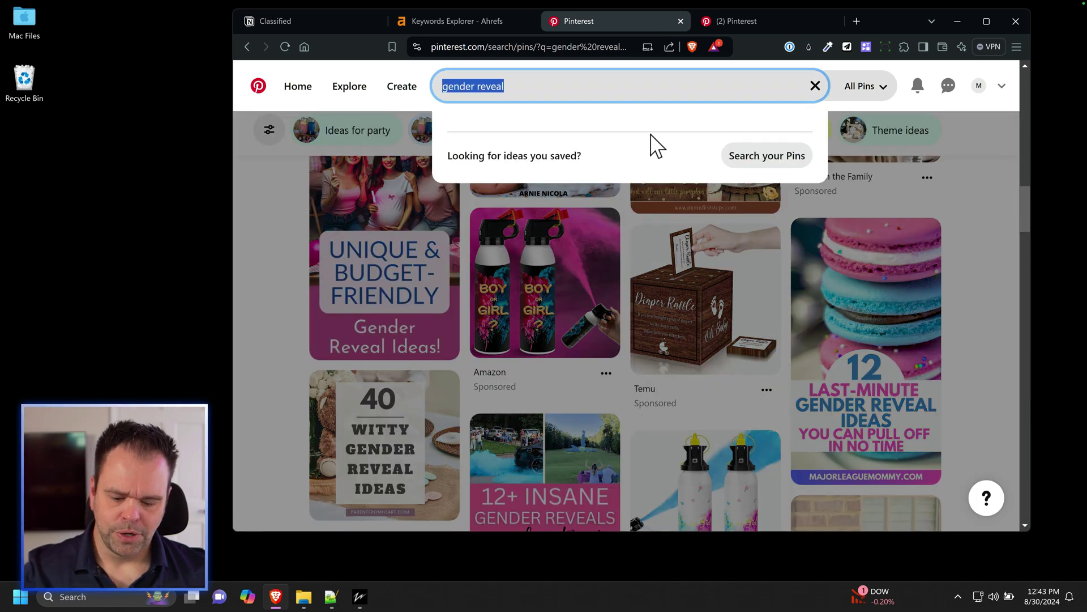
{"action": "type", "text": "fall decor ideas"}
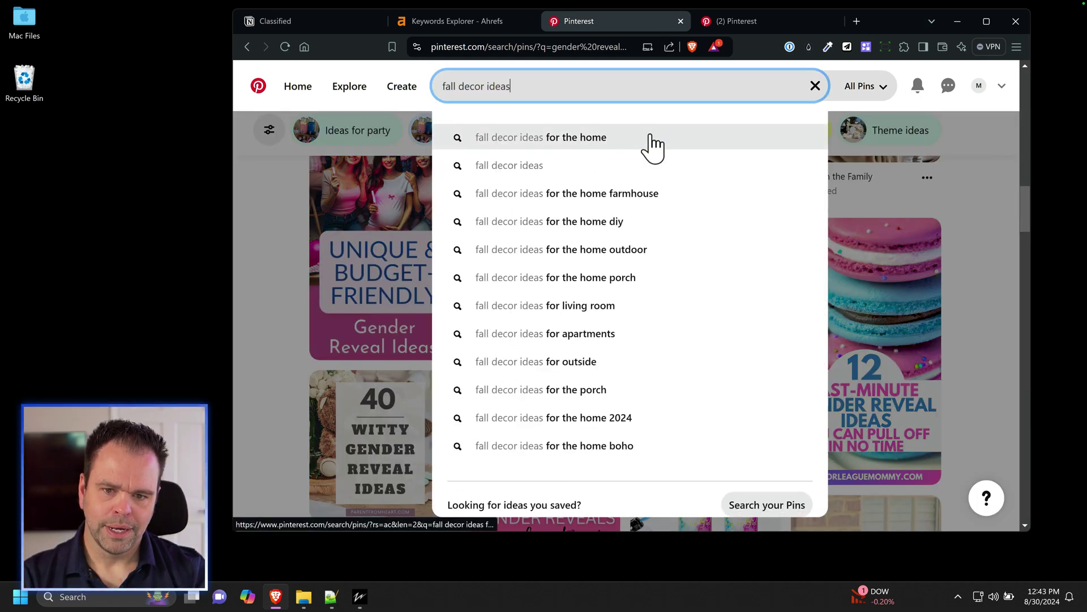
{"action": "key", "text": "Return"}
Preview the fireplace, The Best Fall Decor Ideas and Neutral Fall Decor pins.
{"action": "scroll", "coordinate": [715, 368], "scroll_direction": "down", "scroll_amount": 10}
{"action": "scroll", "coordinate": [715, 371], "scroll_direction": "down", "scroll_amount": 15}
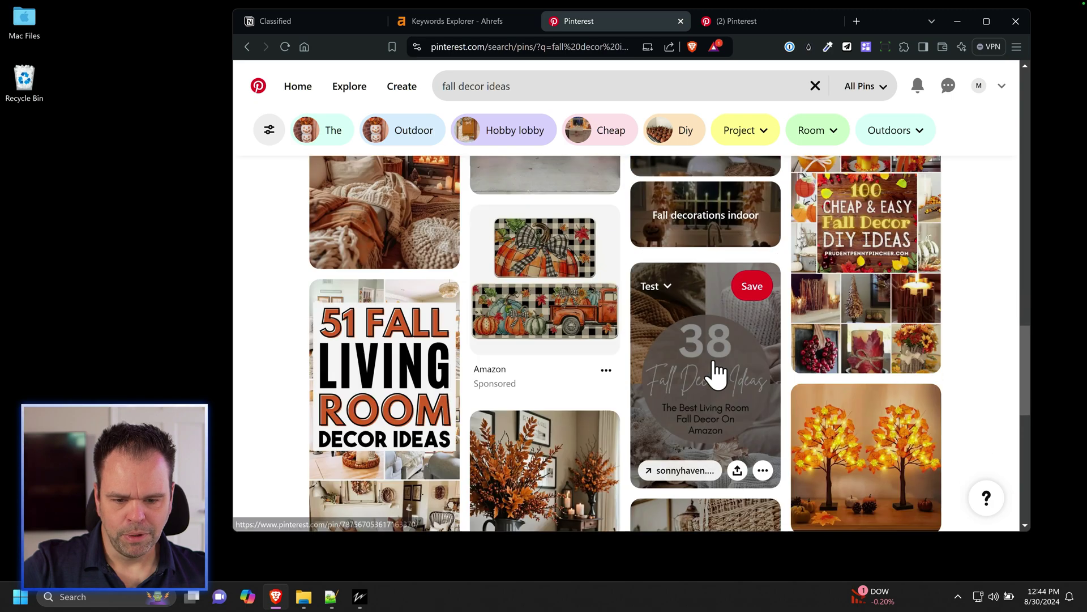
{"action": "scroll", "coordinate": [716, 381], "scroll_direction": "down", "scroll_amount": 10}
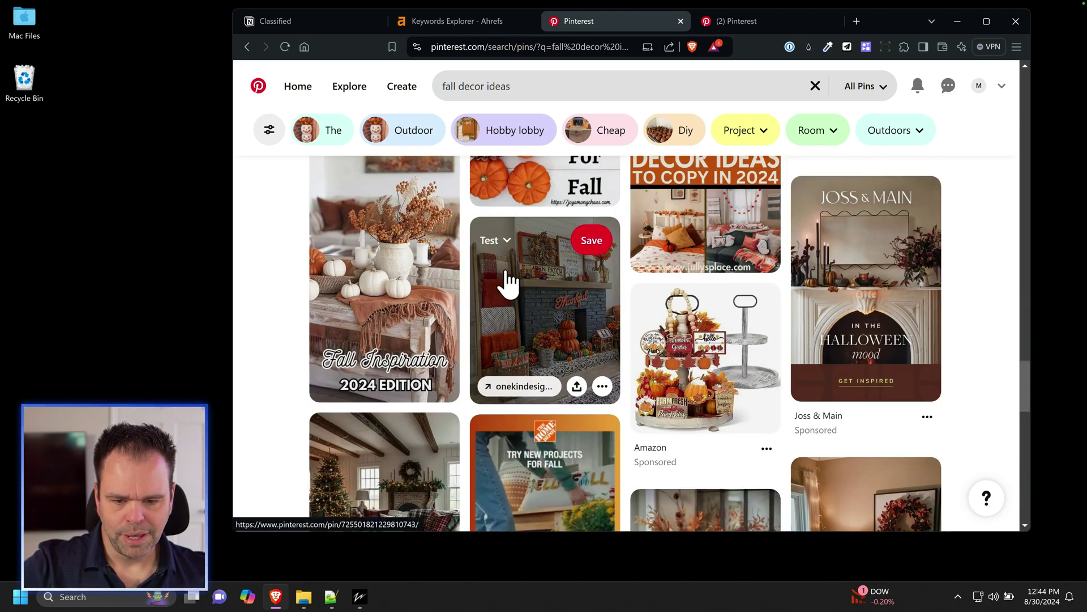
{"action": "left_click", "coordinate": [507, 281]}
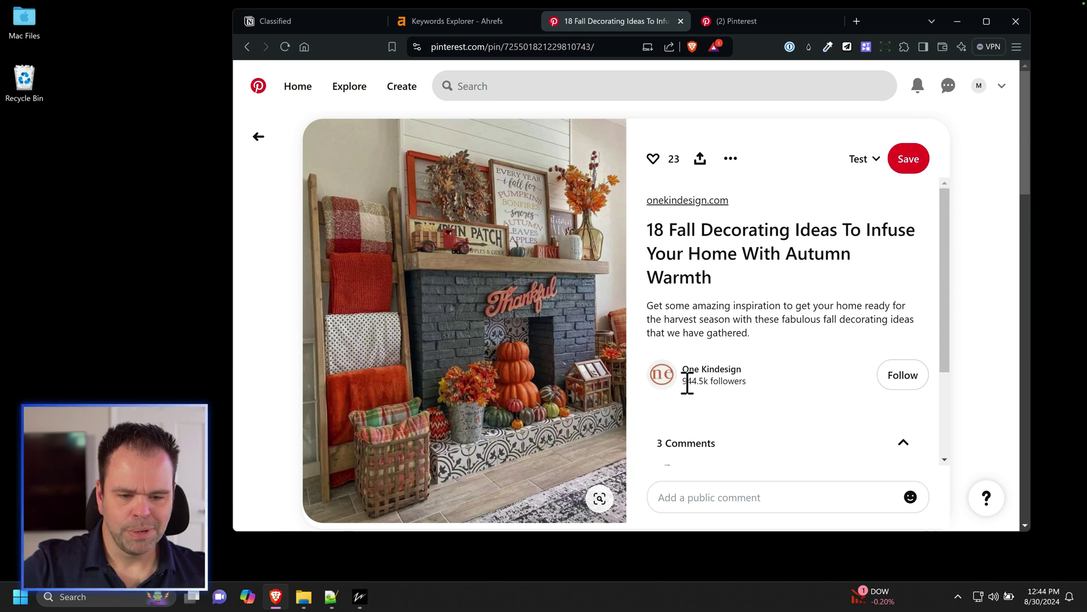
{"action": "left_click", "coordinate": [259, 137]}
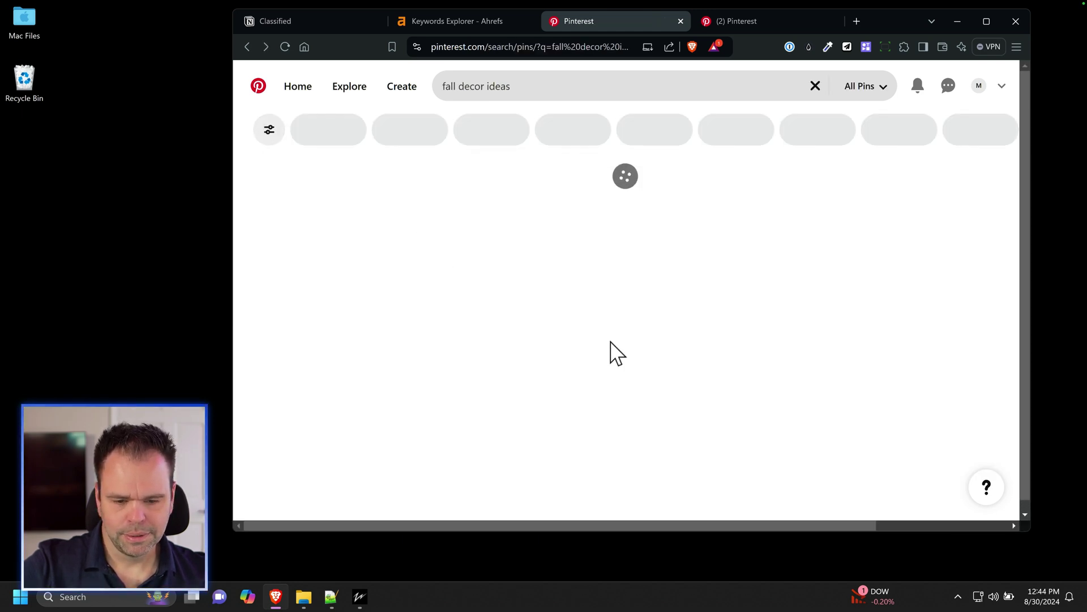
{"action": "scroll", "coordinate": [650, 369], "scroll_direction": "down", "scroll_amount": 5}
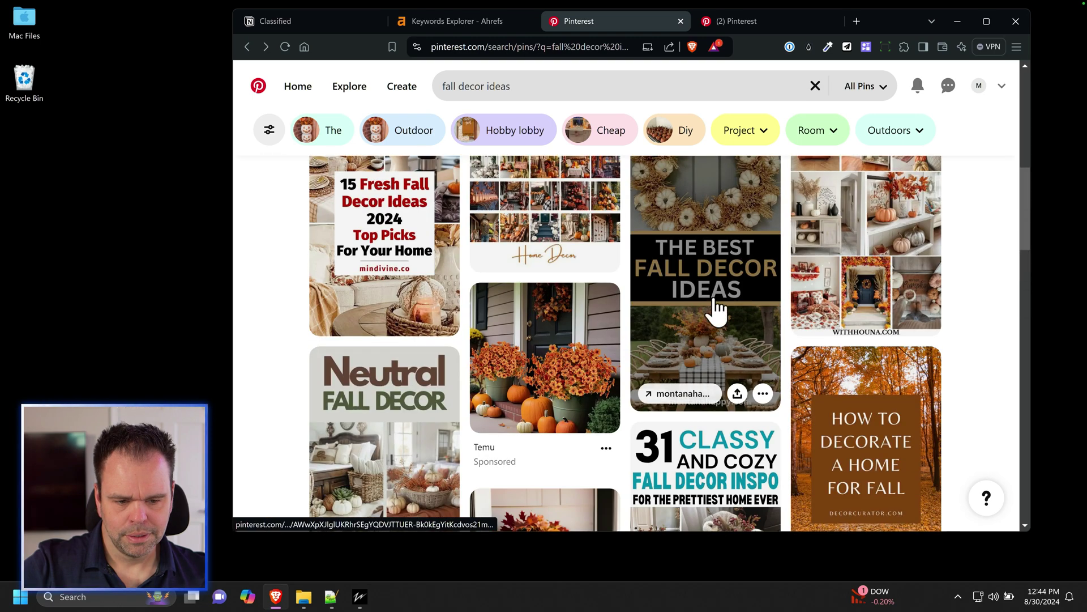
{"action": "left_click", "coordinate": [717, 310]}
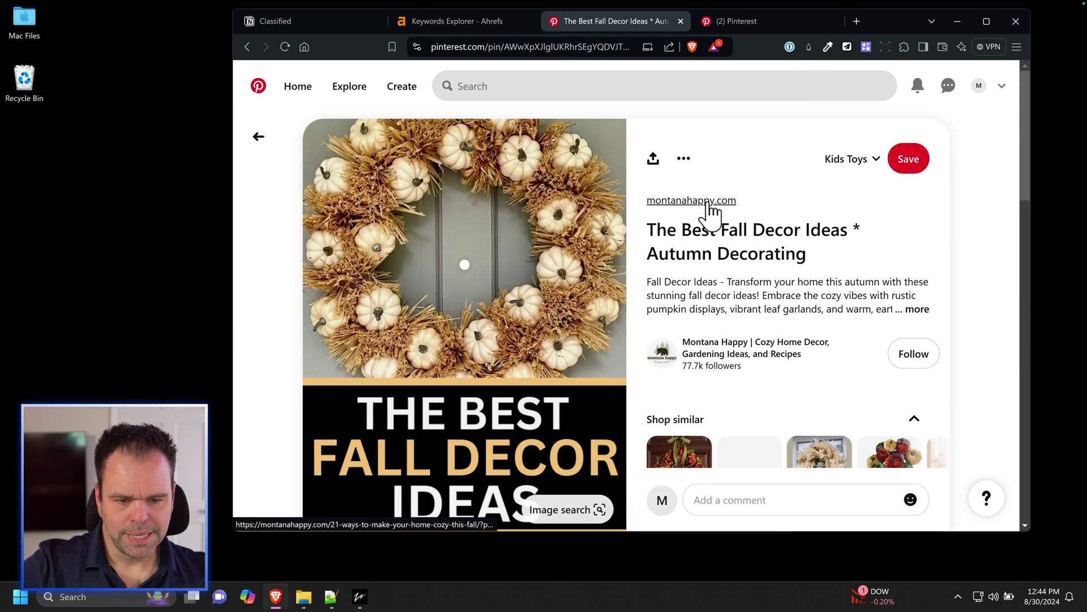
{"action": "left_click", "coordinate": [259, 137]}
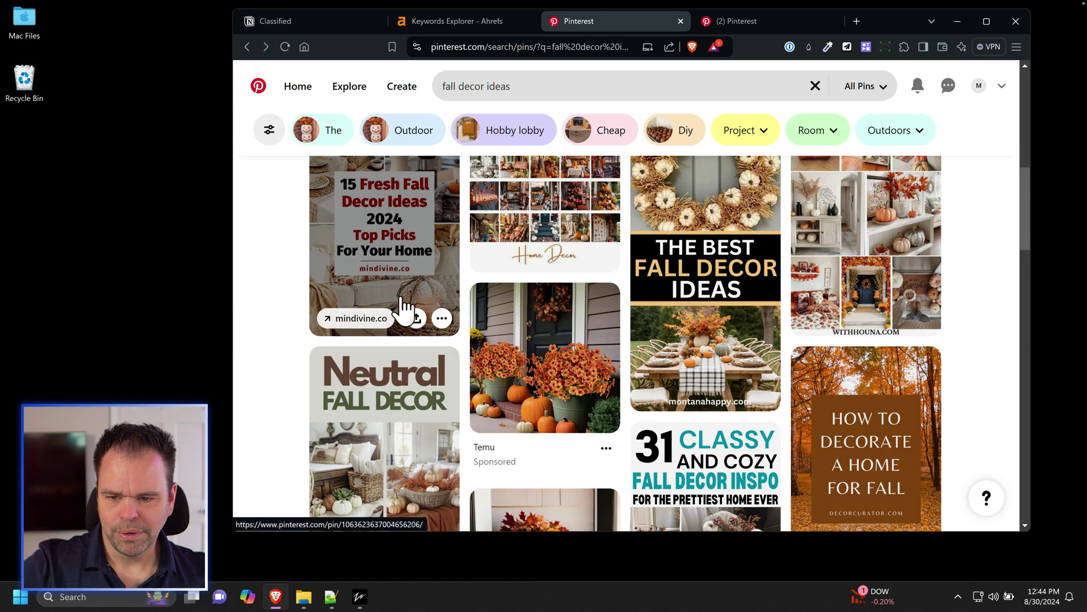
{"action": "left_click", "coordinate": [380, 459]}
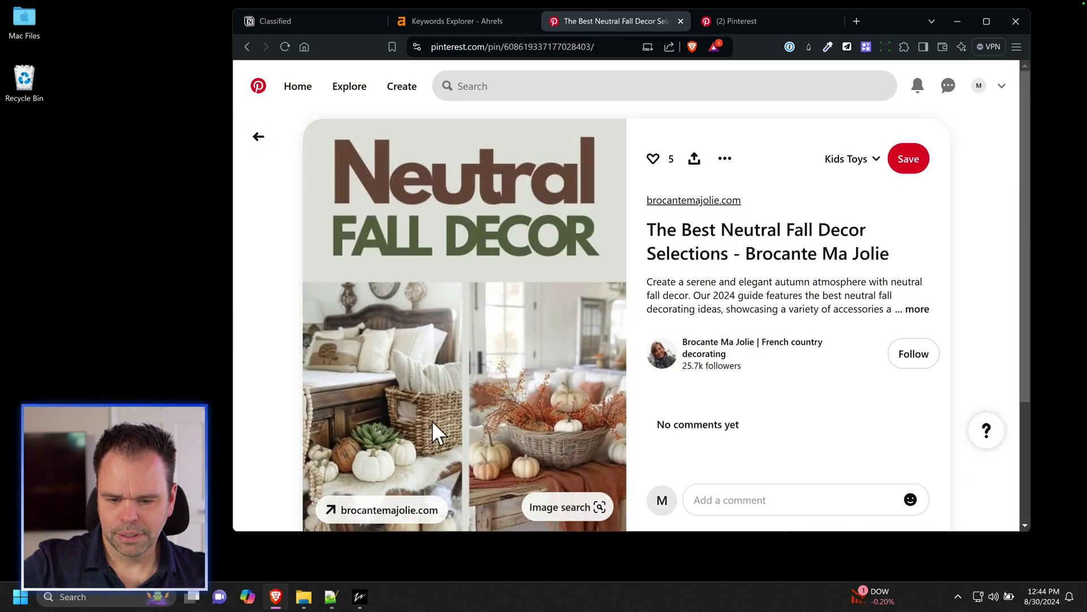
{"action": "left_click", "coordinate": [260, 137]}
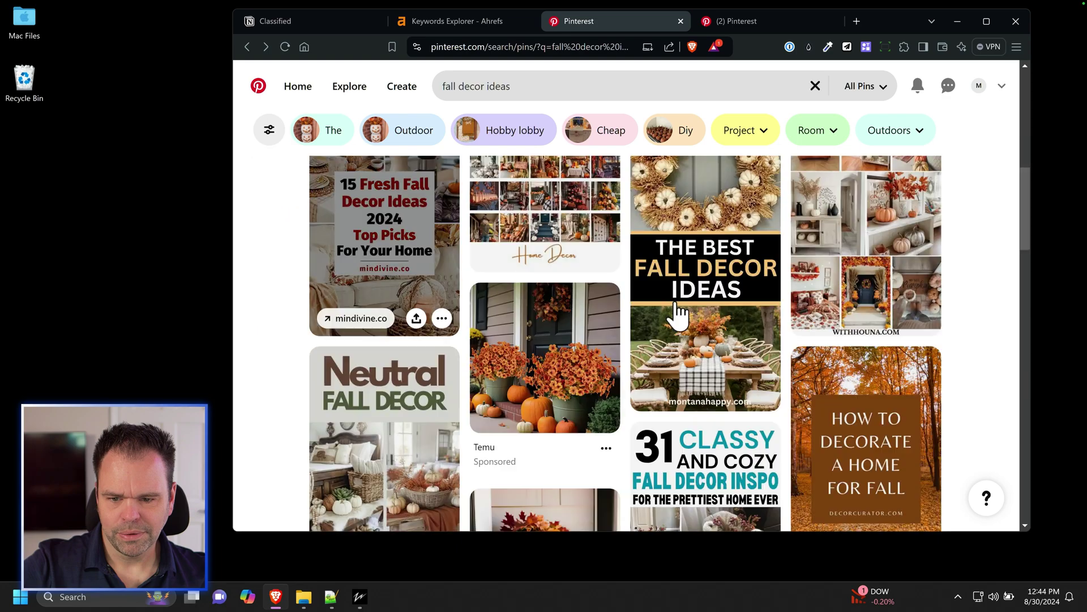
Open the '25 Fall Tray Decor Ideas That'll Make Your Home Insta-Worthy' pin.
{"action": "scroll", "coordinate": [892, 411], "scroll_direction": "up", "scroll_amount": 10}
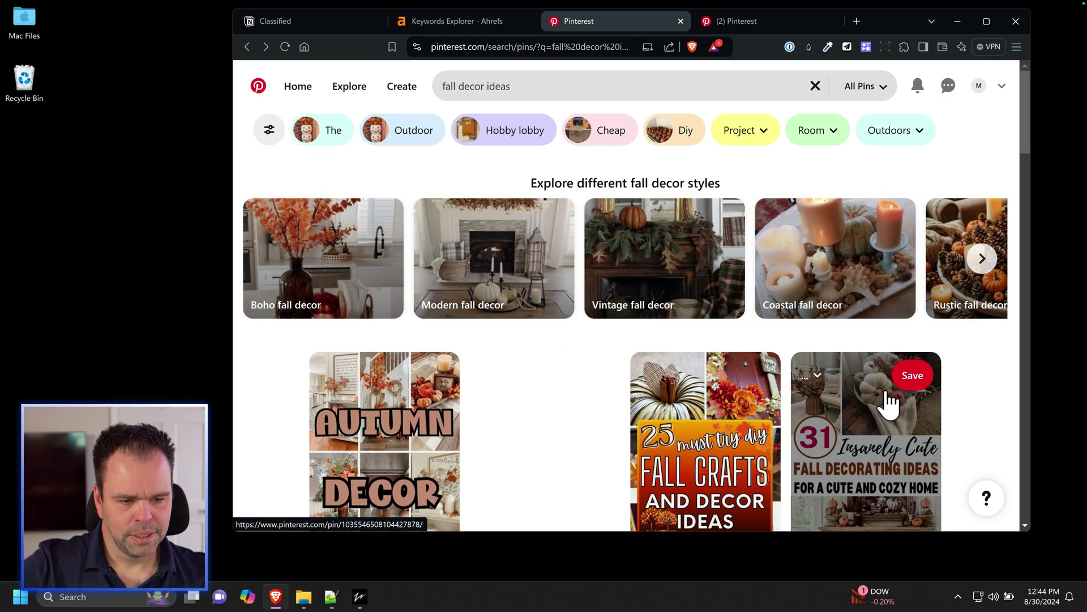
{"action": "scroll", "coordinate": [889, 413], "scroll_direction": "down", "scroll_amount": 12}
{"action": "left_click", "coordinate": [879, 291]}
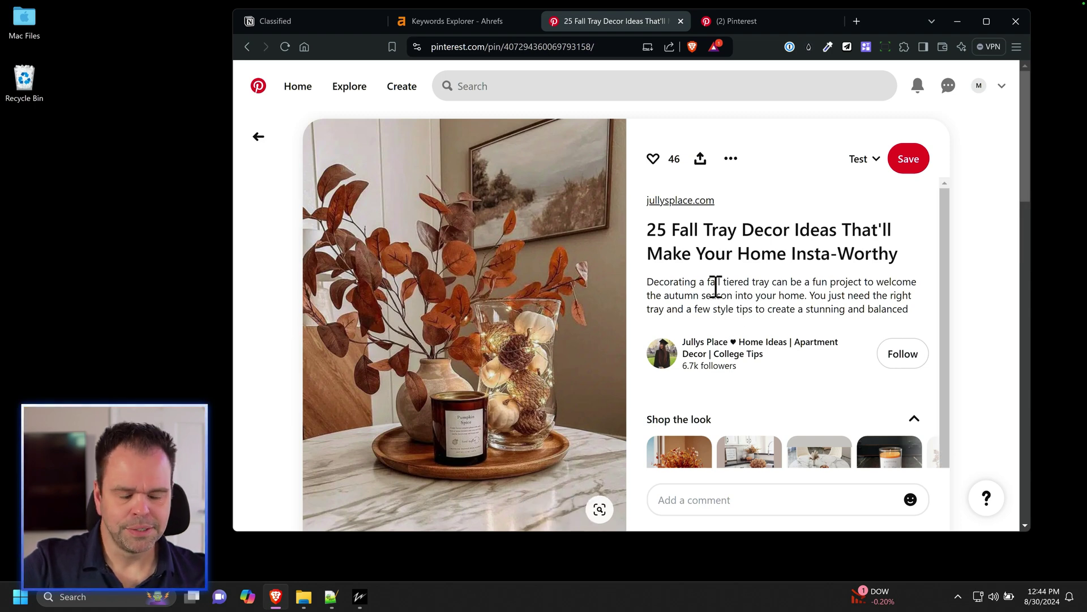
Preview the stone-fireplace Autumn Vibes living room pin from the fall decor results.
{"action": "left_click", "coordinate": [261, 139]}
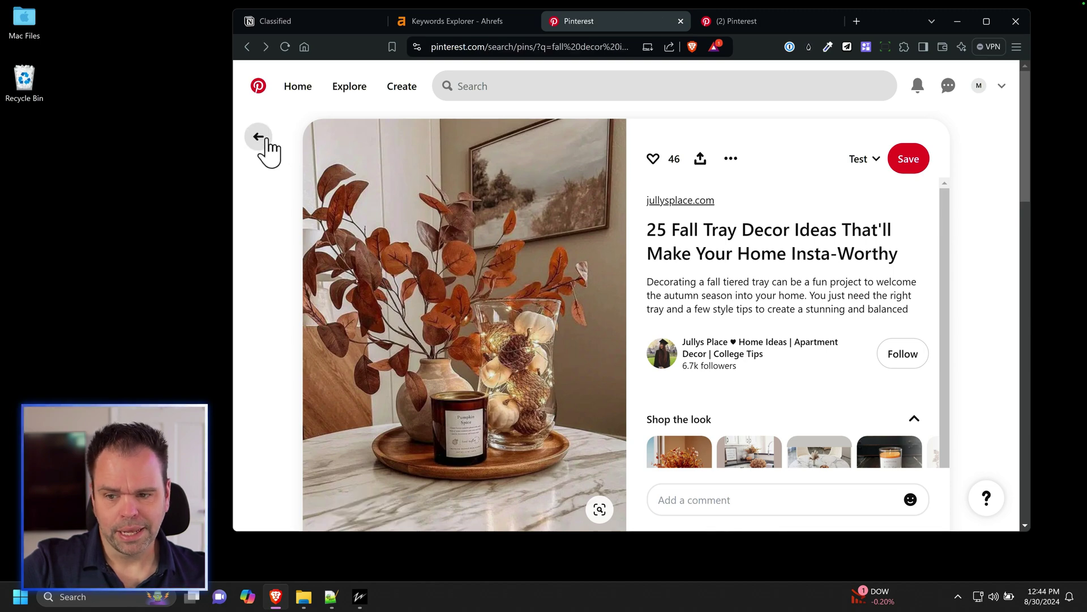
{"action": "scroll", "coordinate": [543, 347], "scroll_direction": "down", "scroll_amount": 10}
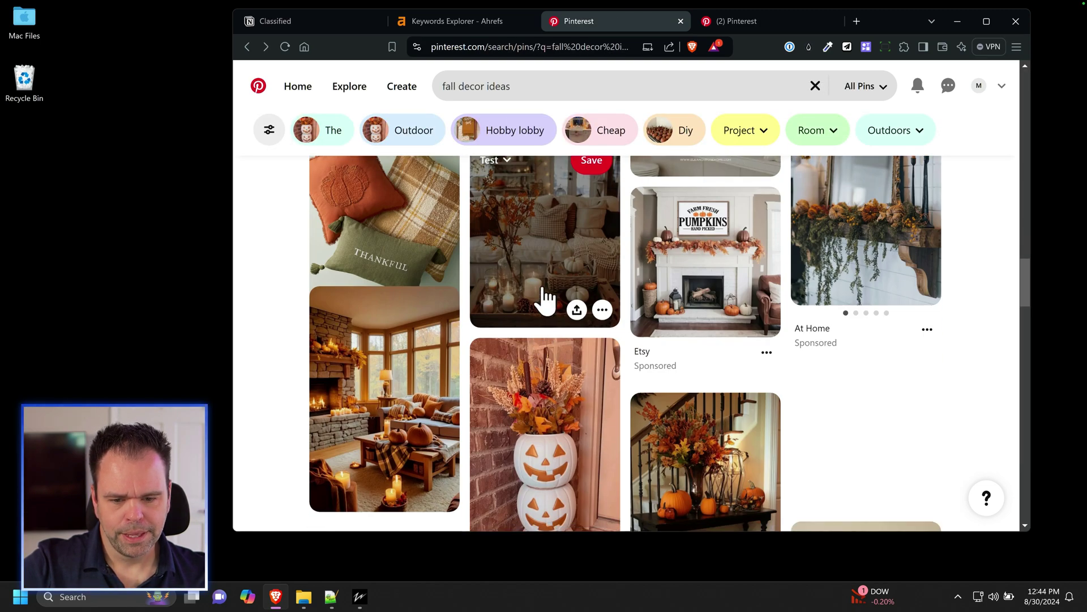
{"action": "left_click", "coordinate": [376, 383]}
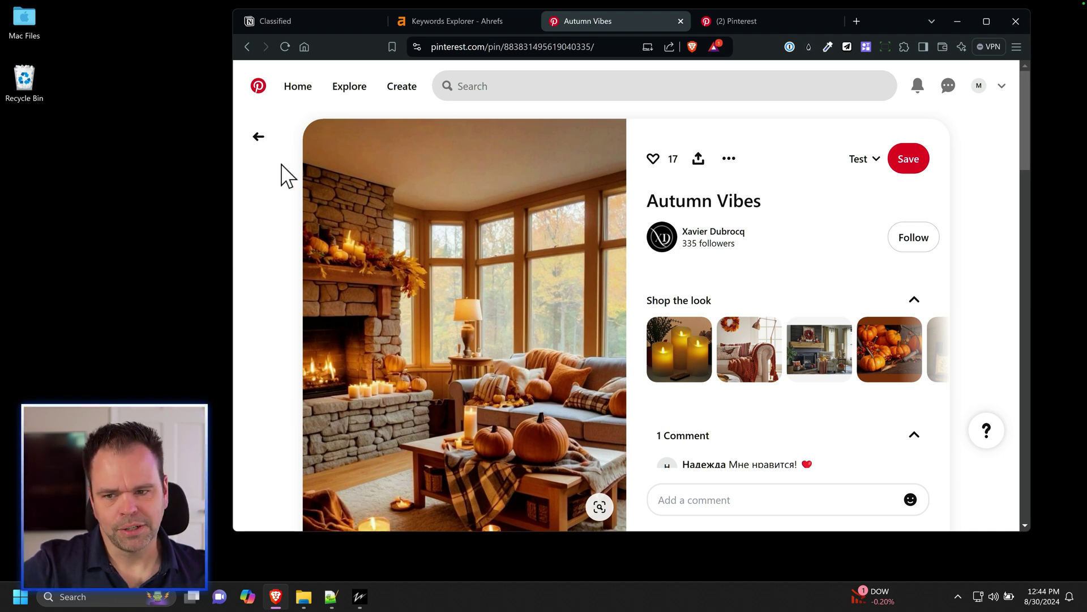
{"action": "left_click", "coordinate": [262, 136]}
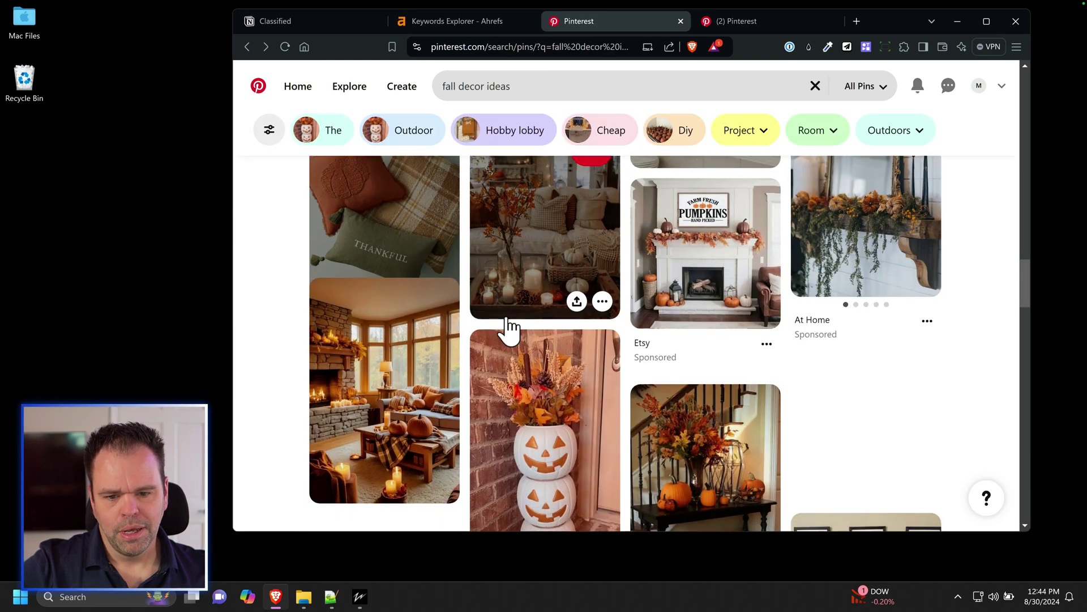
Open the '40 Fall Living Room Decor Ideas' pin and scroll to Shop the look.
{"action": "scroll", "coordinate": [520, 338], "scroll_direction": "up", "scroll_amount": 5}
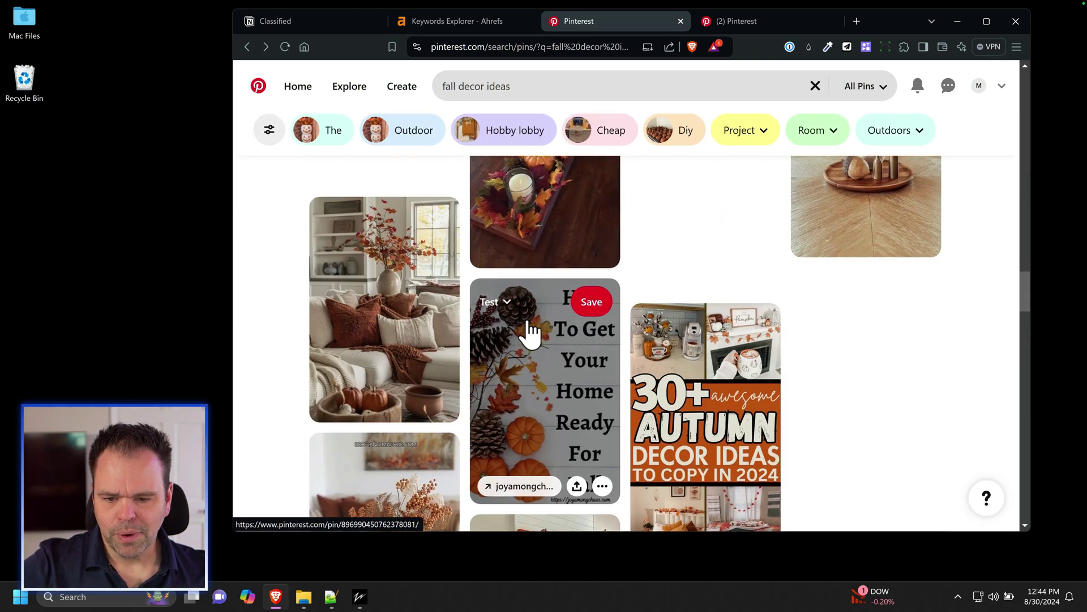
{"action": "left_click", "coordinate": [397, 425]}
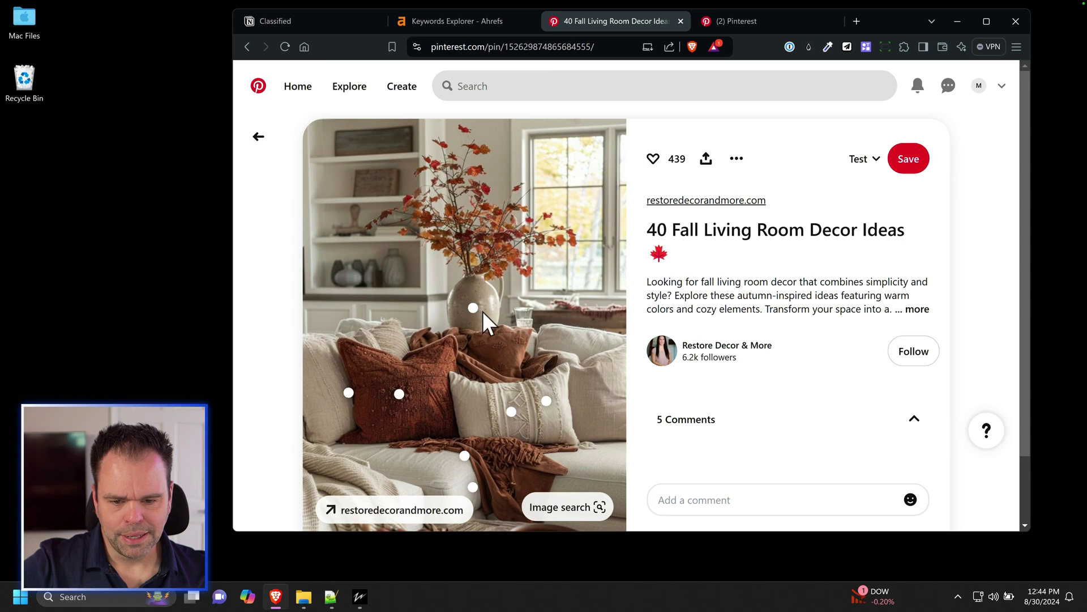
{"action": "scroll", "coordinate": [666, 320], "scroll_direction": "down", "scroll_amount": 3}
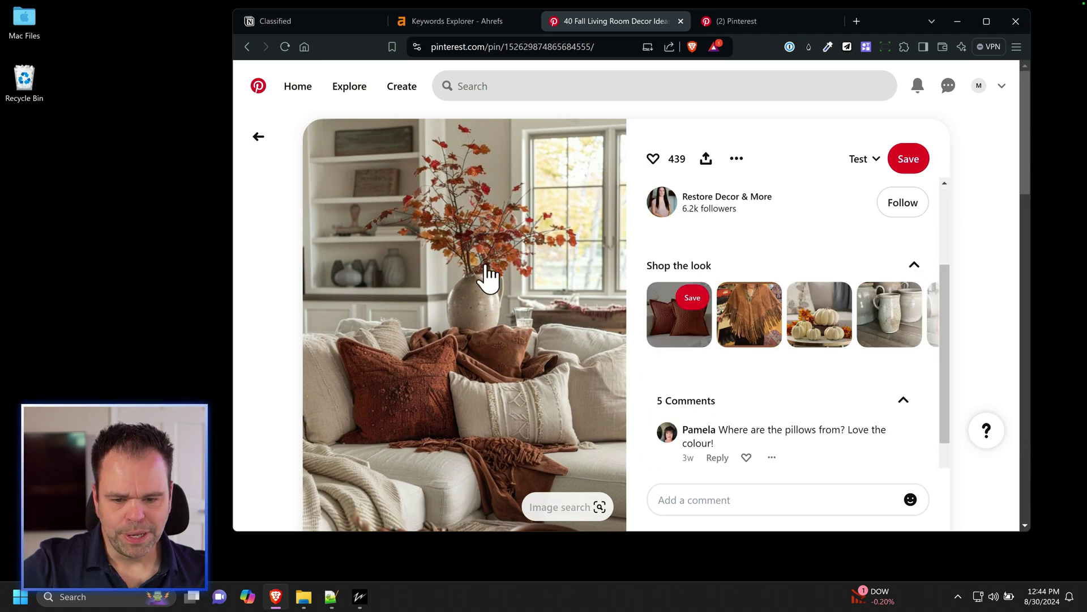
View similar products for the vase, white and brown cushions and rust throw, then close visual search.
{"action": "left_click", "coordinate": [474, 309]}
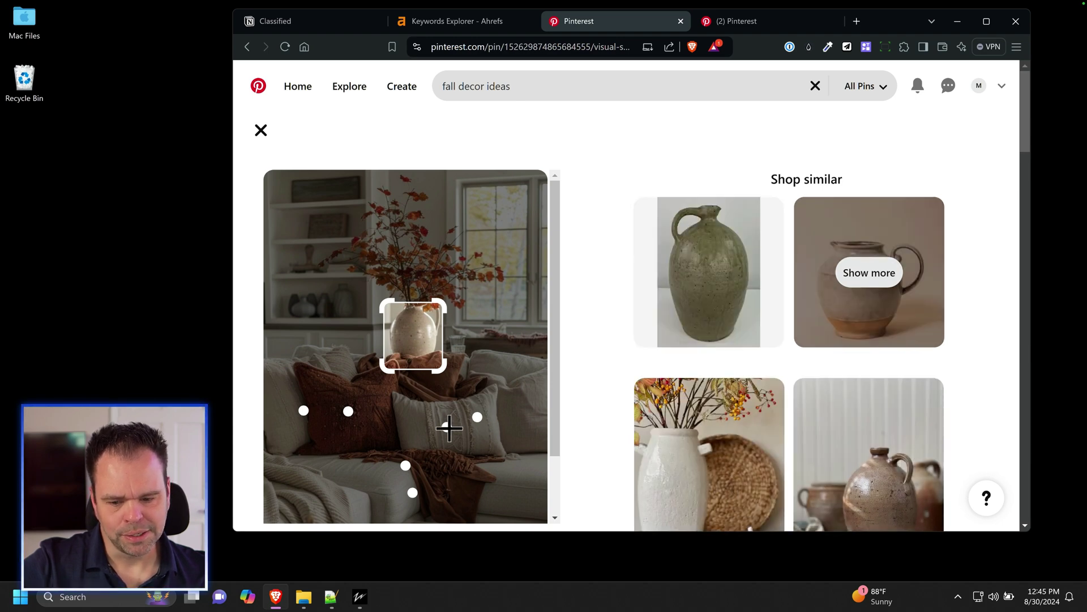
{"action": "left_click", "coordinate": [449, 428]}
{"action": "left_click", "coordinate": [348, 411]}
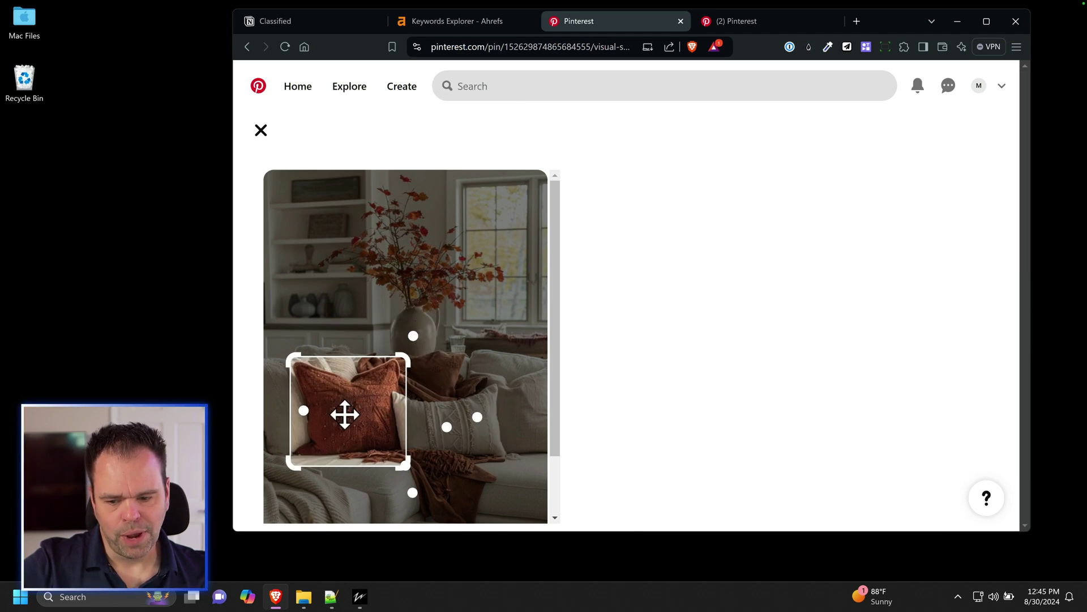
{"action": "left_click", "coordinate": [413, 492]}
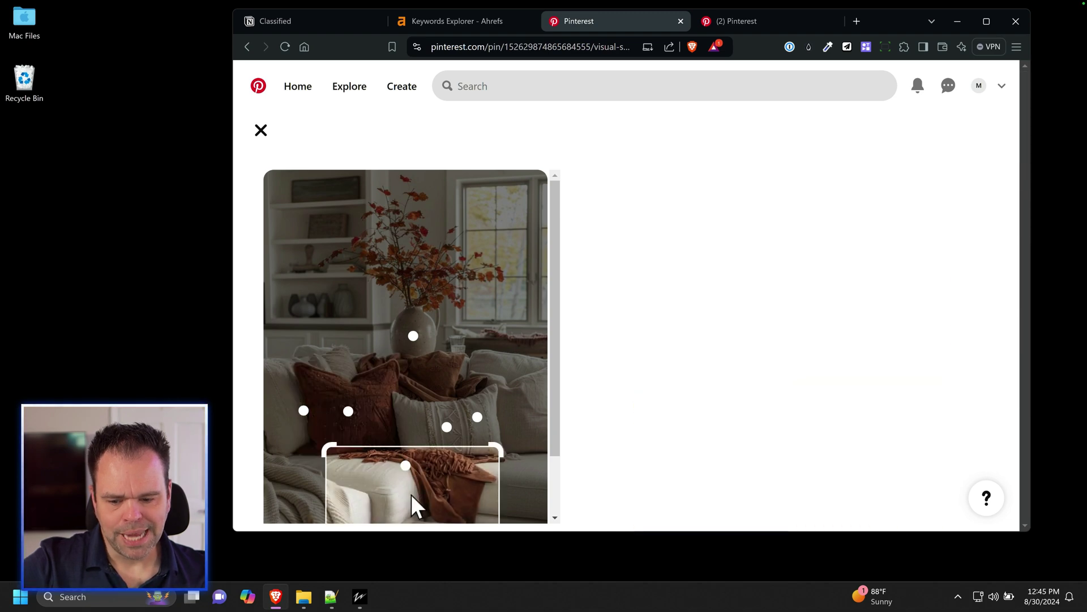
{"action": "scroll", "coordinate": [440, 450], "scroll_direction": "down", "scroll_amount": 1}
{"action": "scroll", "coordinate": [439, 450], "scroll_direction": "down", "scroll_amount": 1}
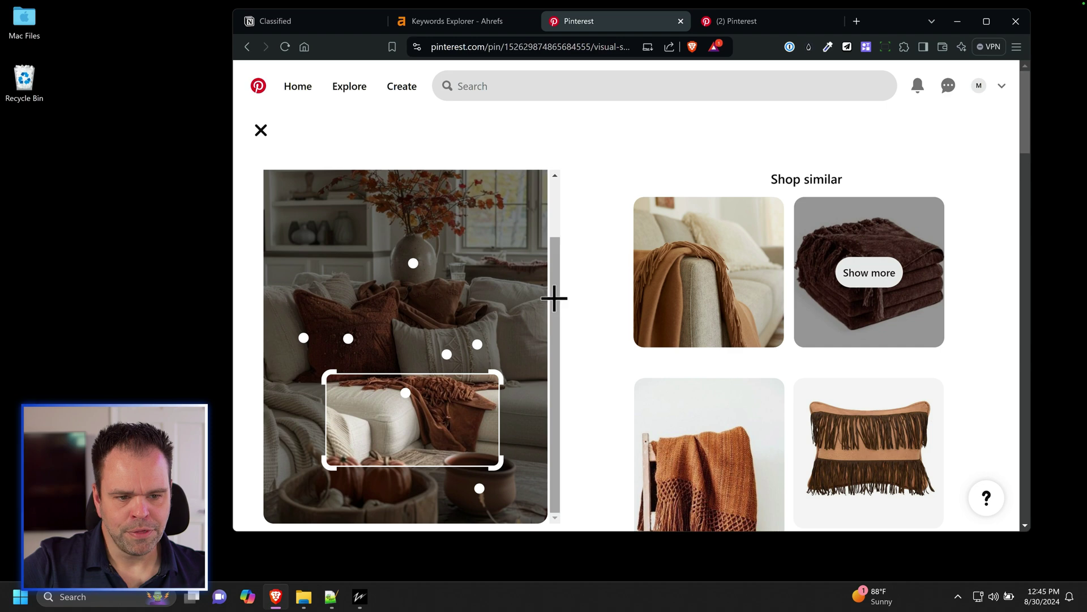
{"action": "left_click", "coordinate": [260, 130]}
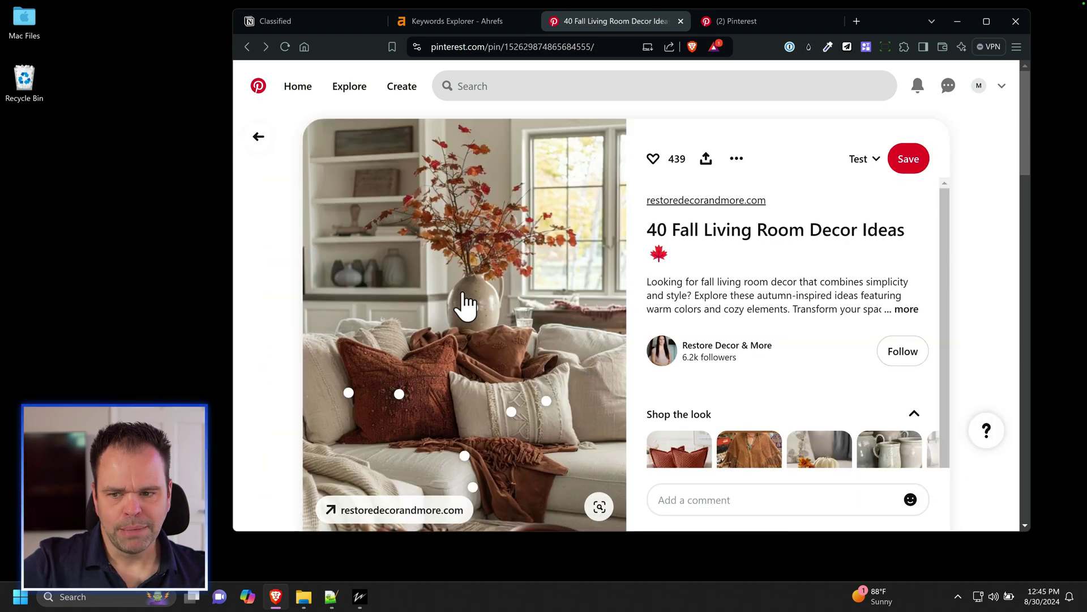
Scroll the fall decor ideas results down to the Etsy, Walmart, Kohl's, Amazon and Michaels pins.
{"action": "left_click", "coordinate": [259, 137]}
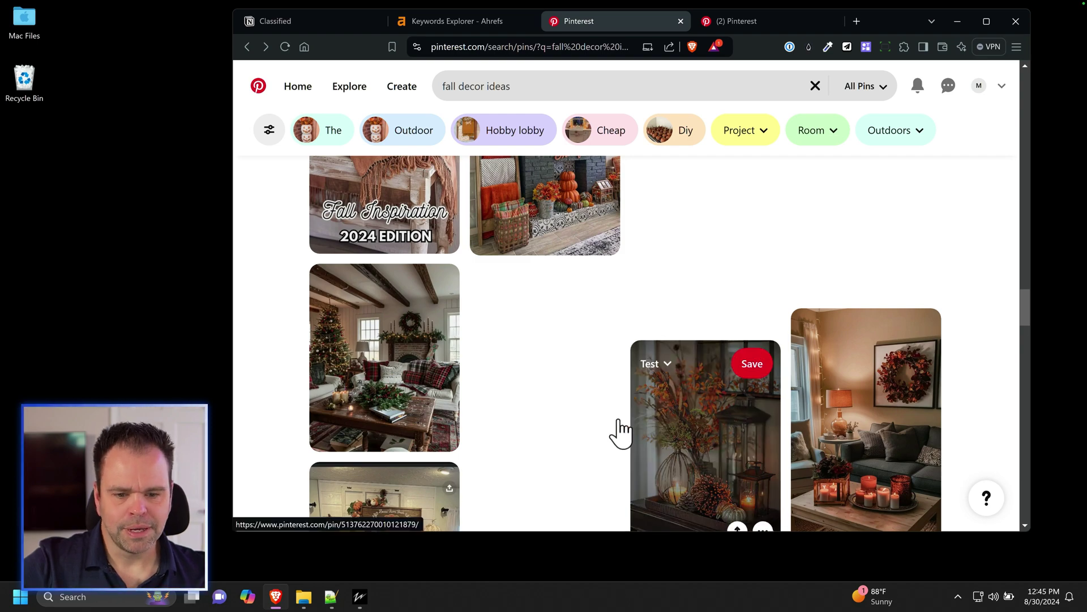
{"action": "scroll", "coordinate": [620, 430], "scroll_direction": "down", "scroll_amount": 5}
{"action": "scroll", "coordinate": [624, 424], "scroll_direction": "down", "scroll_amount": 5}
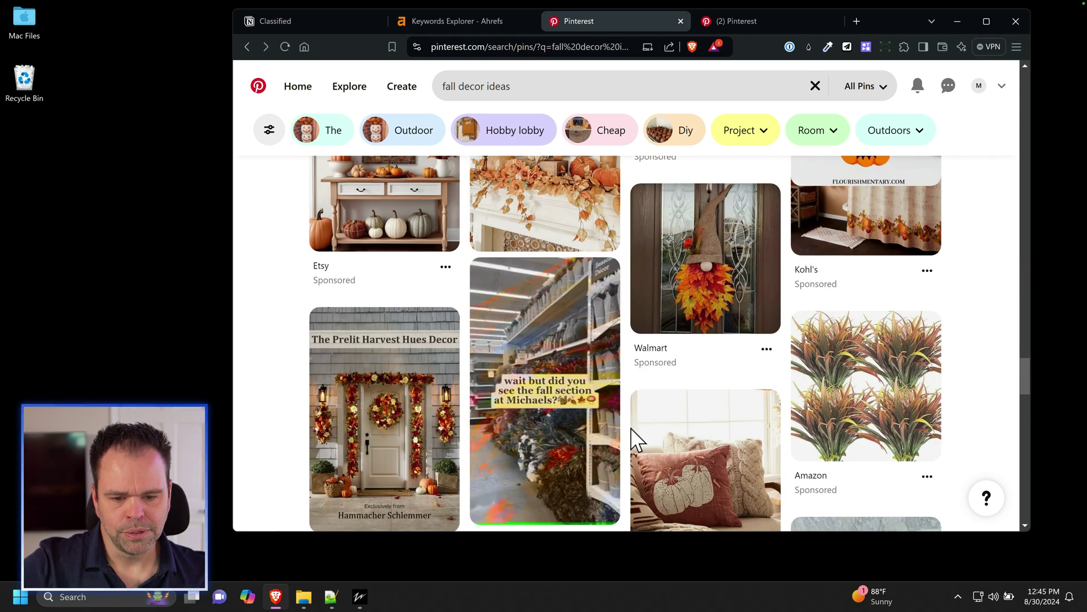